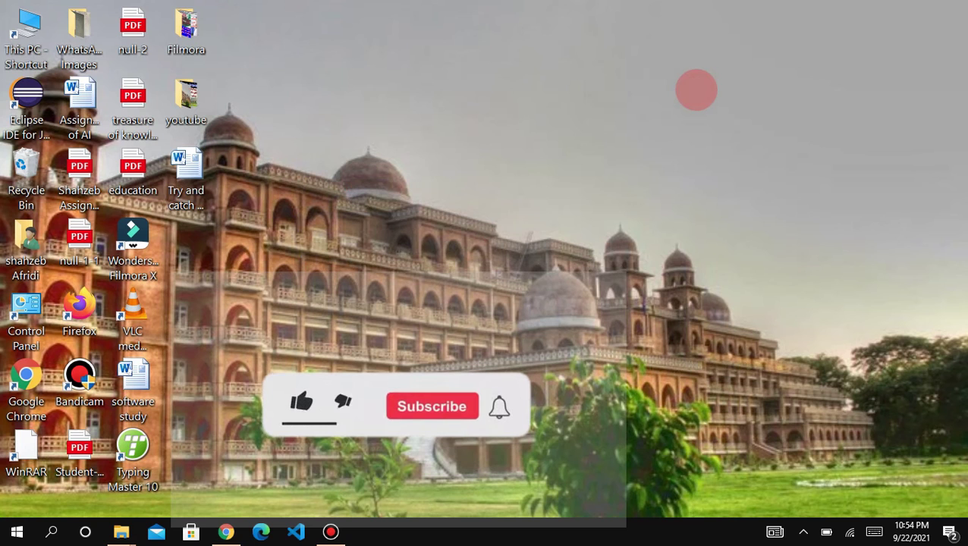
click(226, 531)
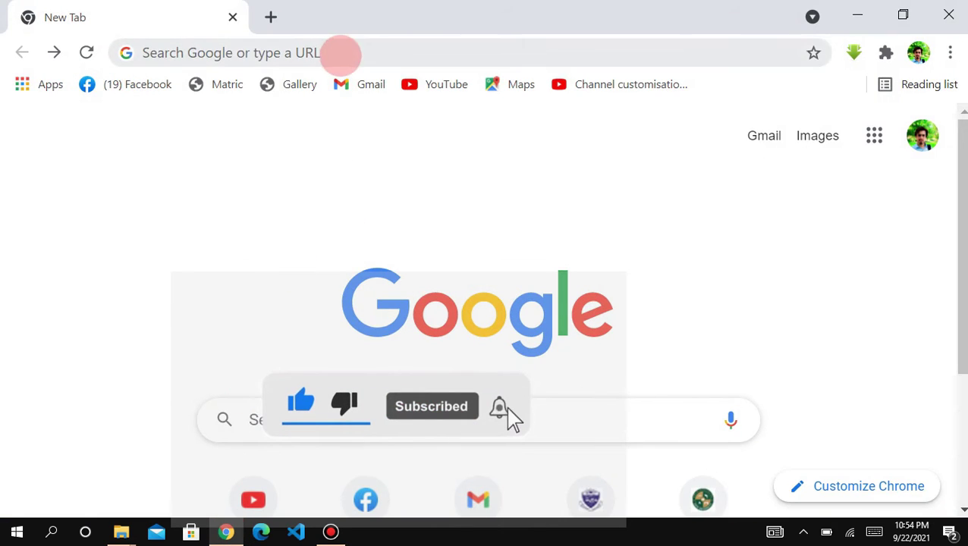
click(340, 55)
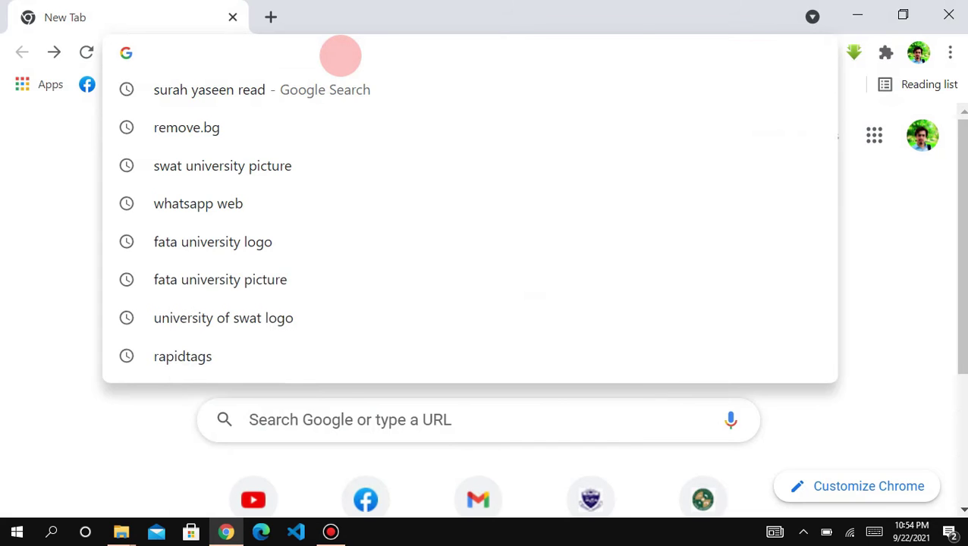
text(www.)
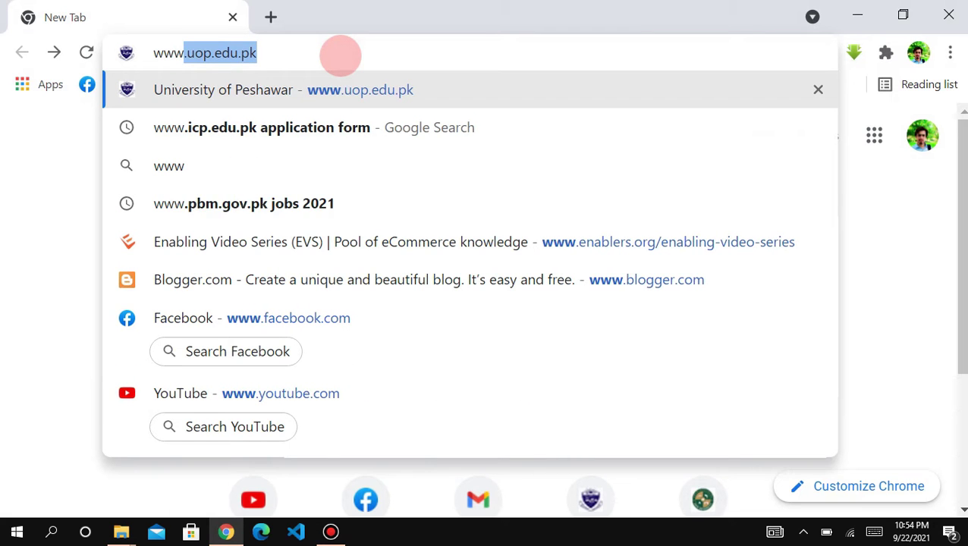
text(f)
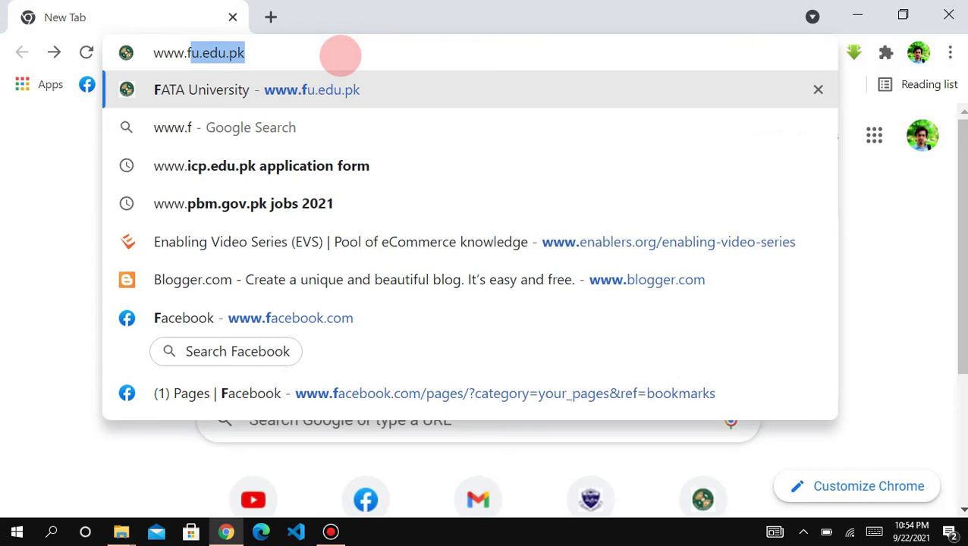
key(Right)
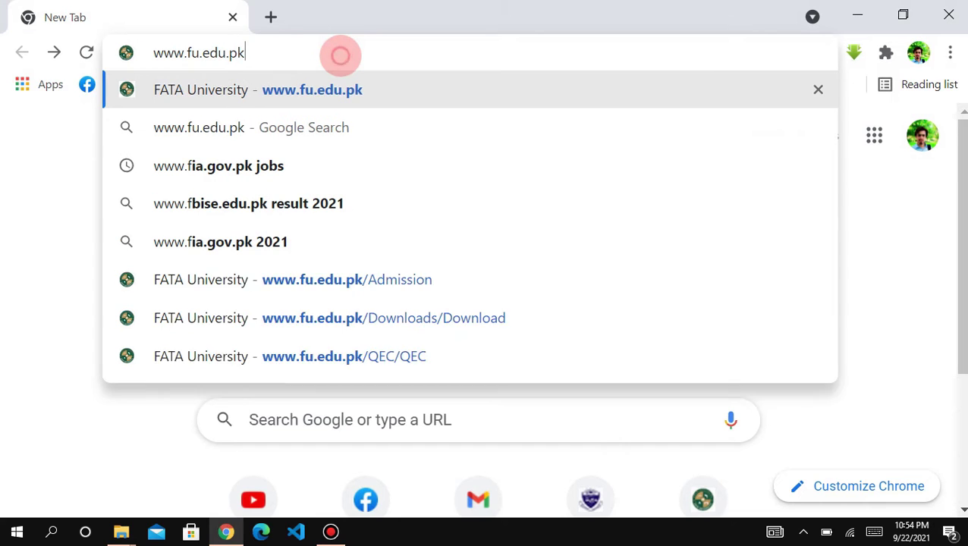
key(Return)
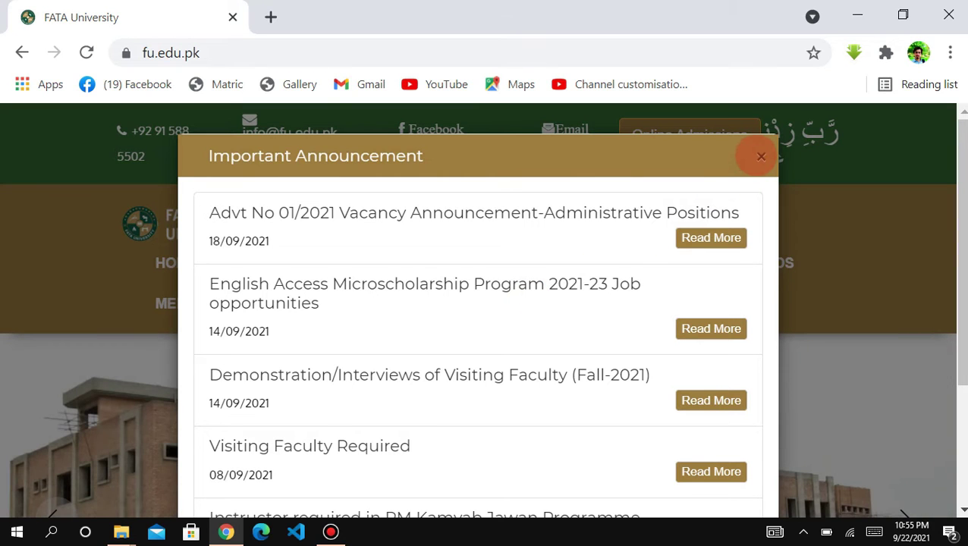
click(761, 156)
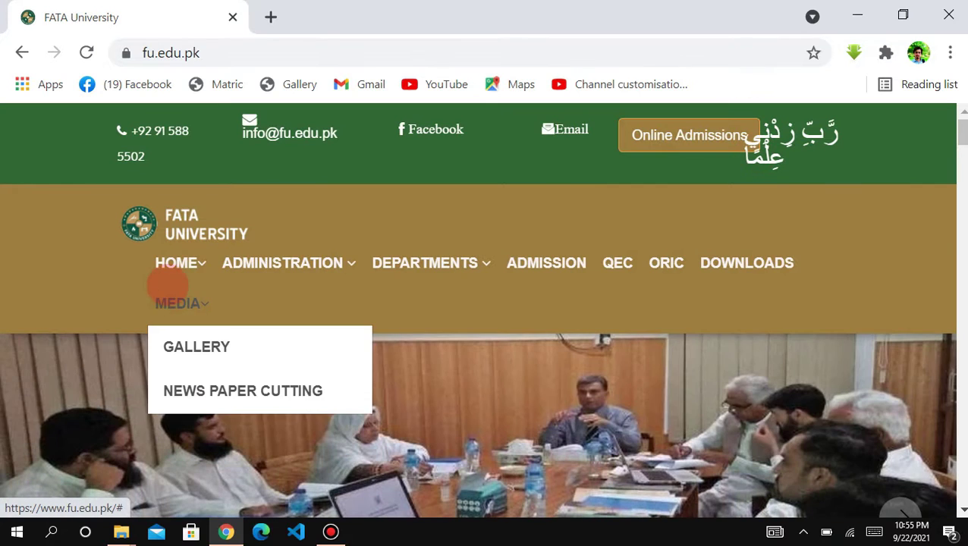
Step: Open the Admission page of the FATA University website
mouse_move(292, 271)
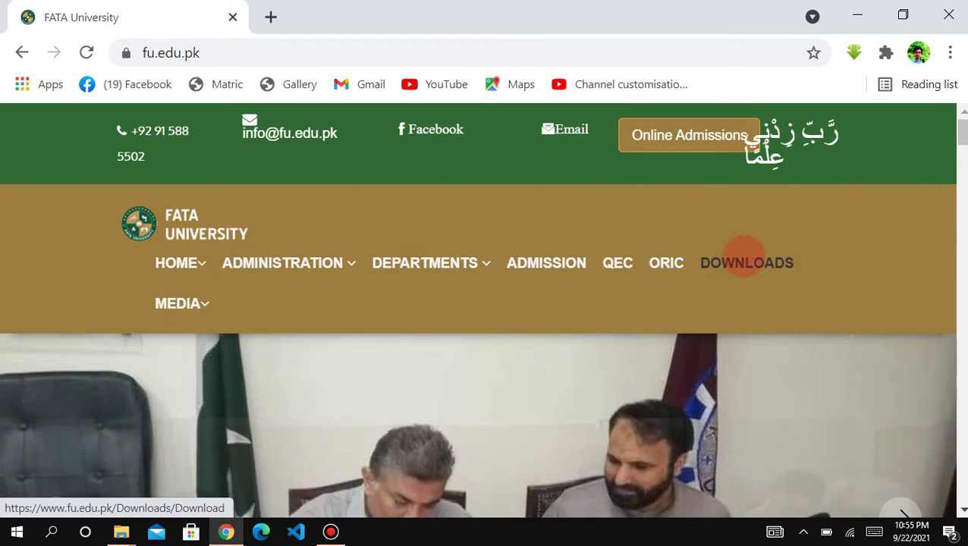
mouse_move(277, 250)
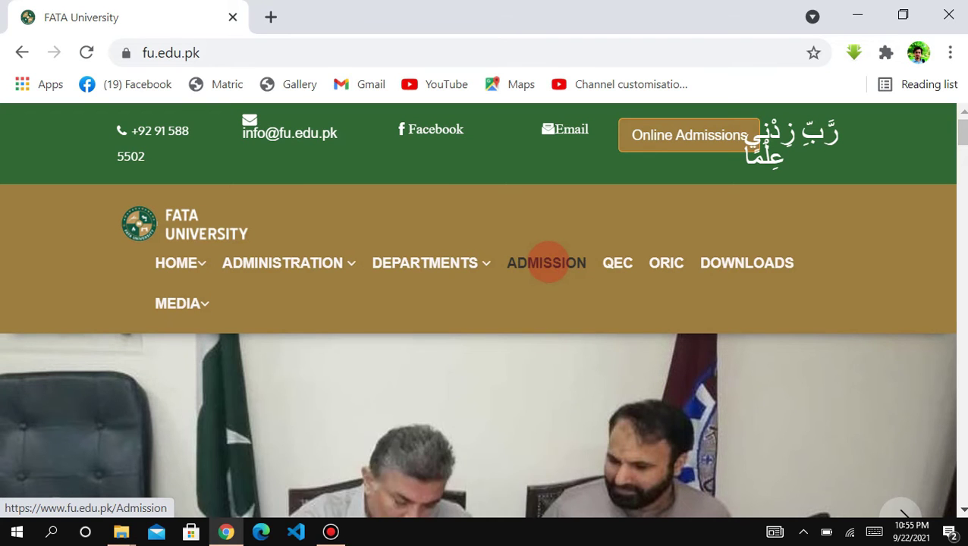
click(546, 263)
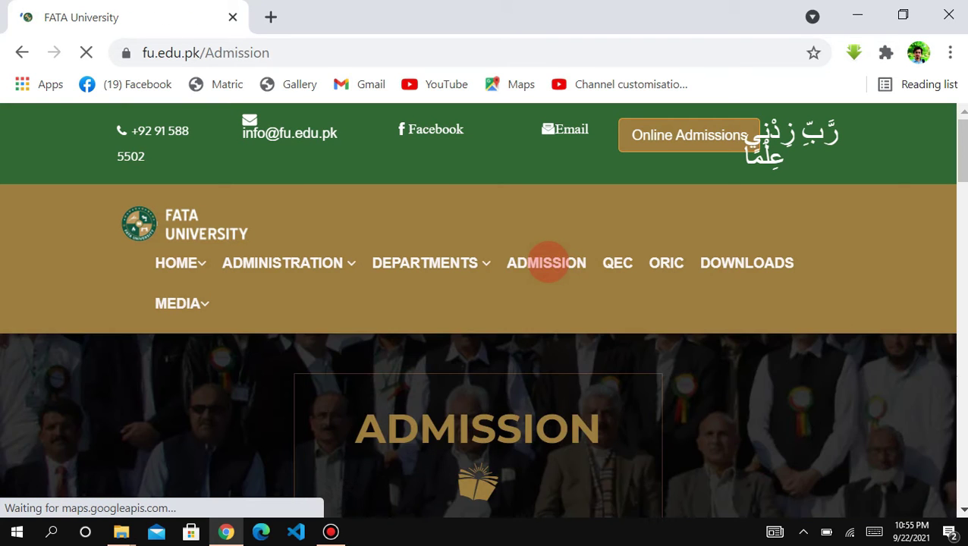
Step: Examine the Fall Semester 2021 admission advertisement for offered programs, eligibility, key dates, facilities and fee concessions
scroll(546, 263, down, 5)
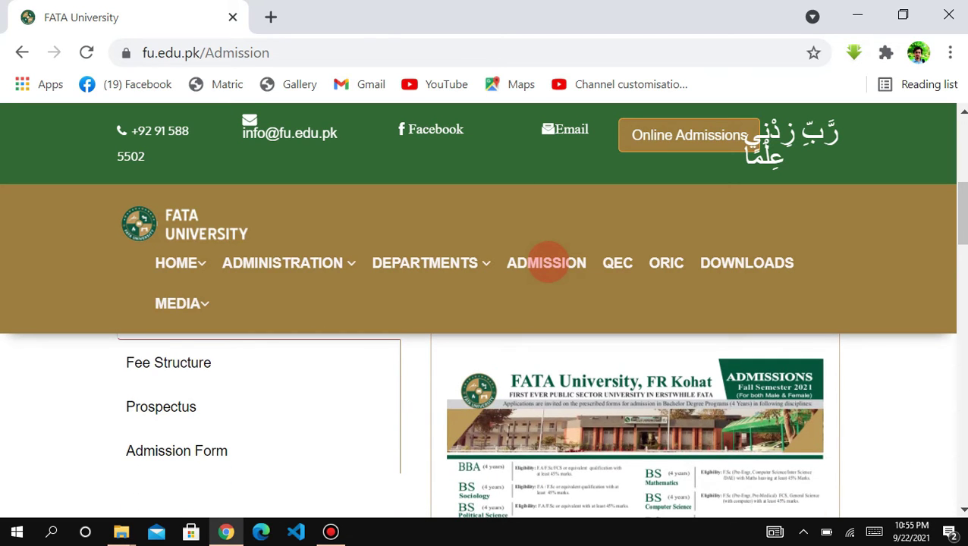
ctrl+scroll(546, 263, up, 4)
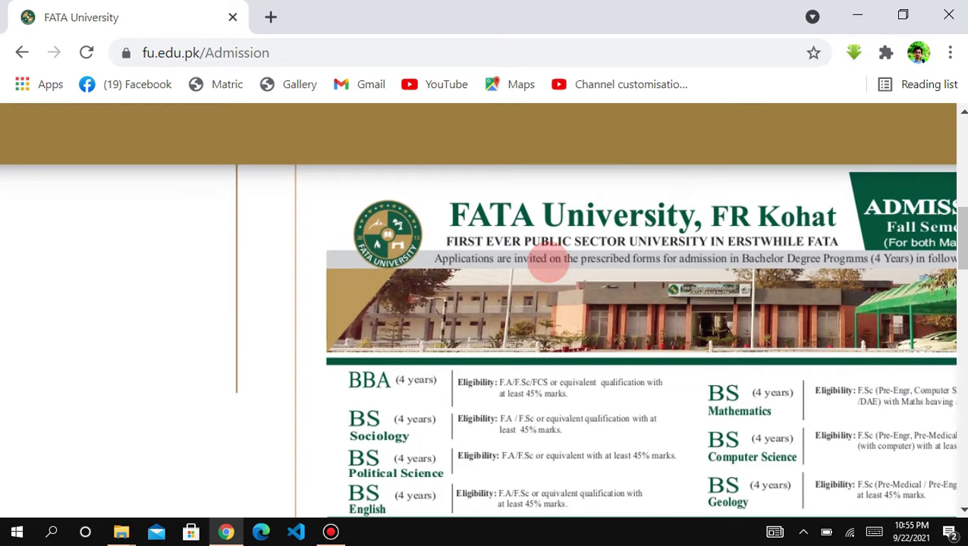
scroll(546, 263, down, 2)
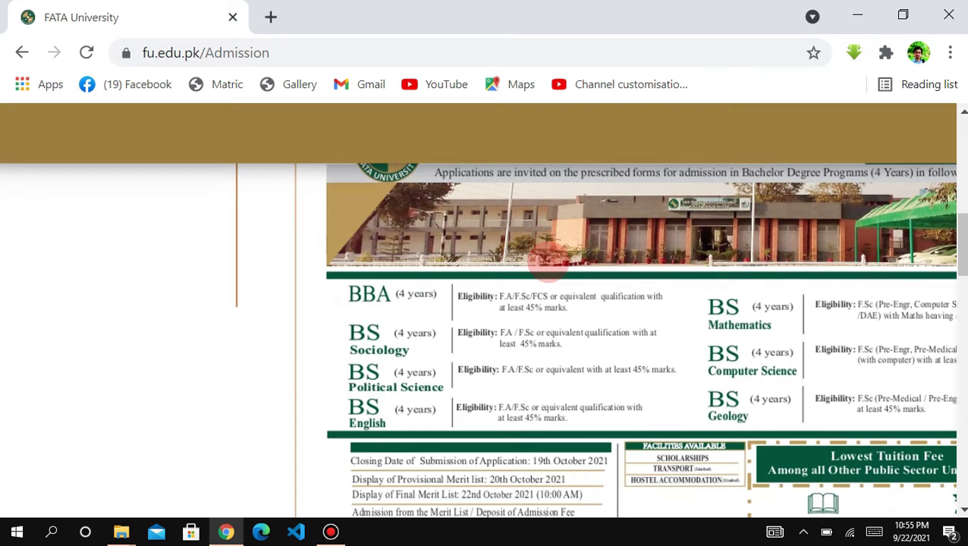
scroll(548, 260, down, 2)
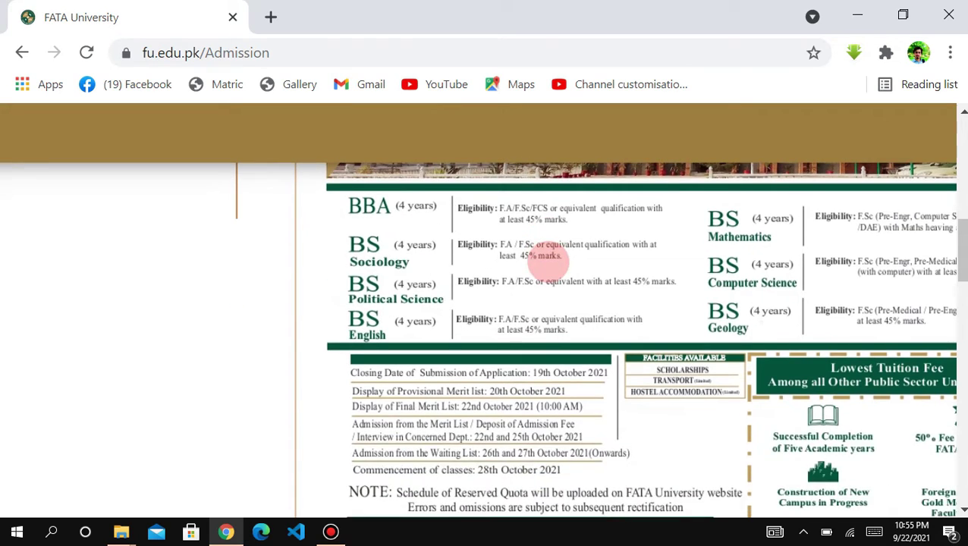
scroll(548, 258, up, 1)
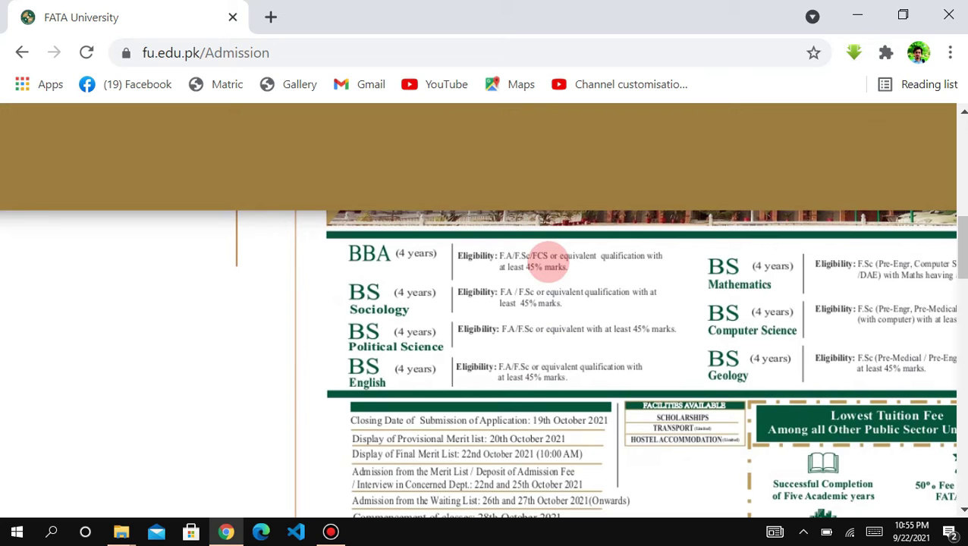
scroll(547, 259, down, 2)
scroll(548, 261, up, 3)
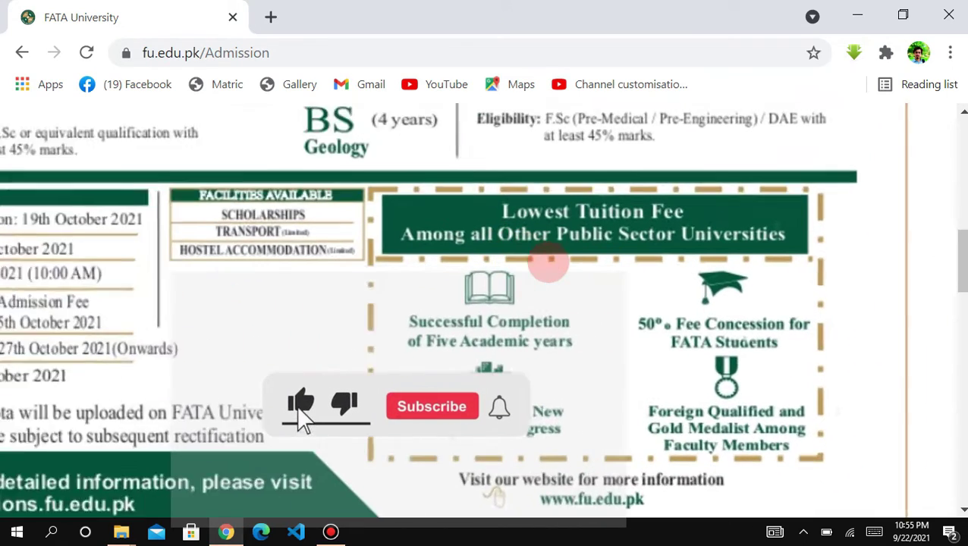
scroll(548, 261, left, 1)
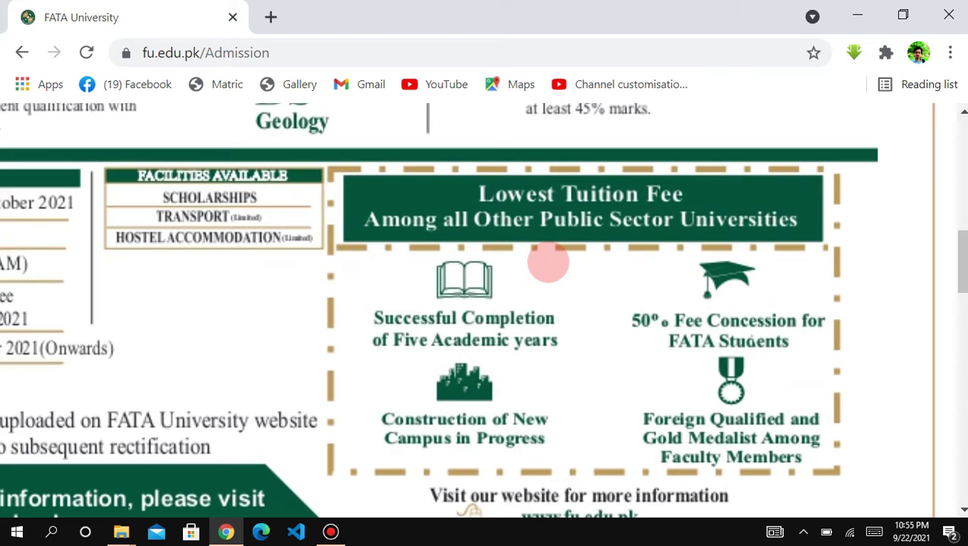
scroll(548, 263, down, 10)
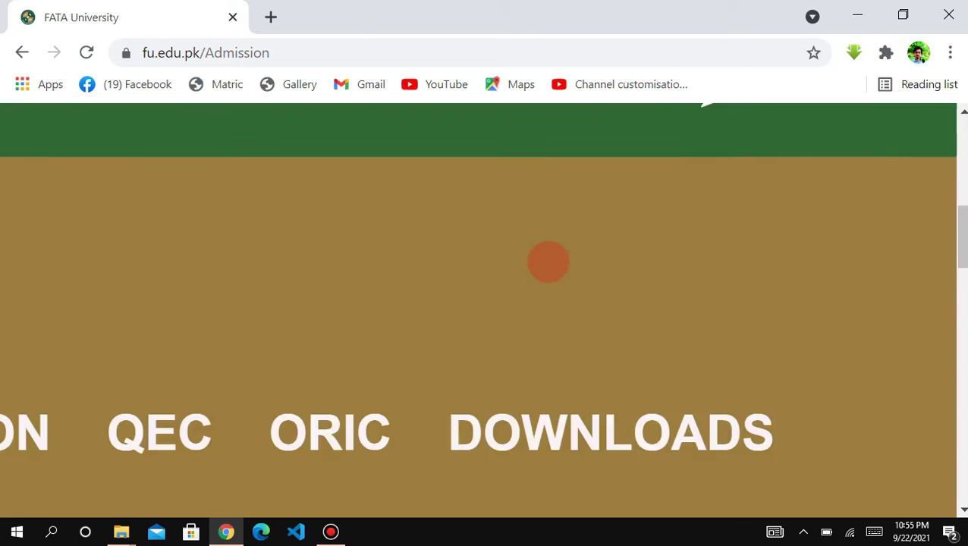
scroll(547, 262, down, 5)
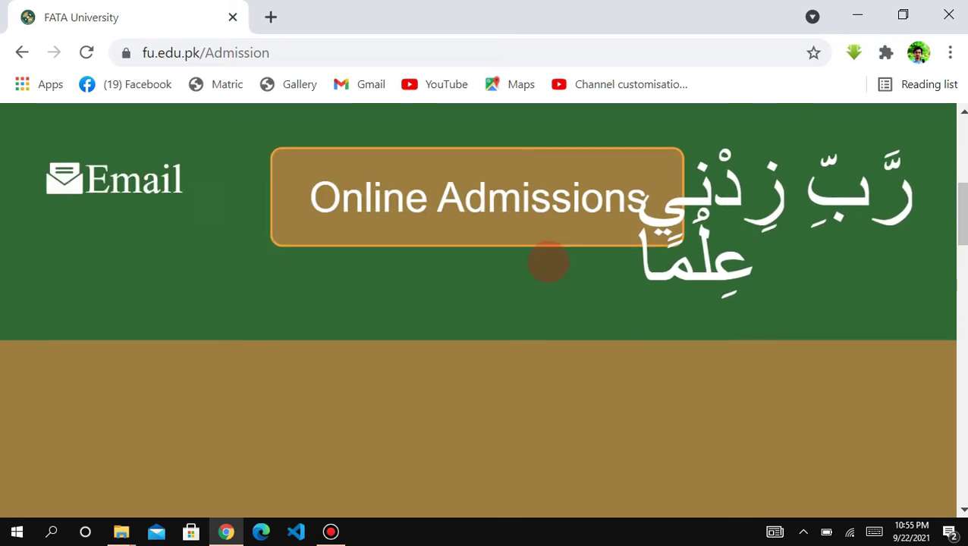
scroll(548, 263, down, 5)
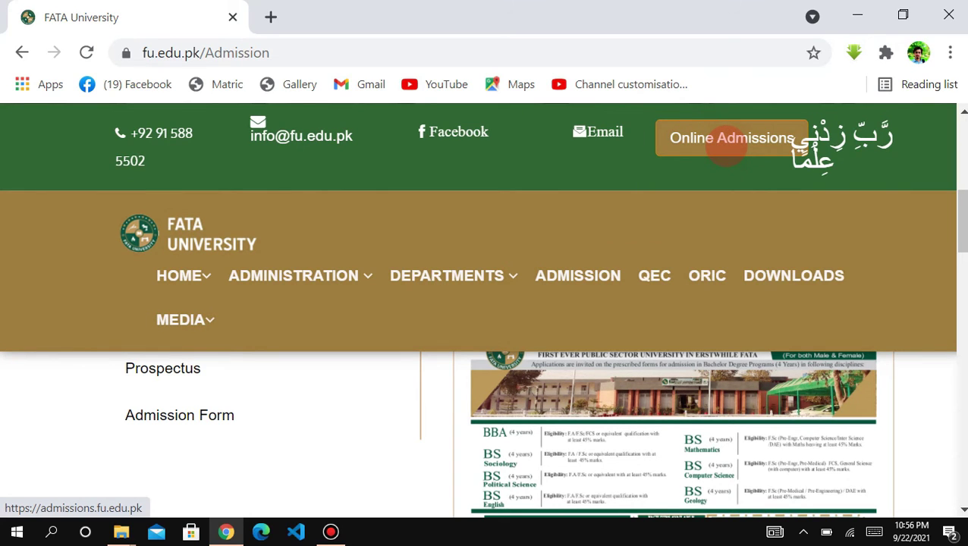
Step: Go to the Online Admissions portal and open the registration form for applicants without an account
click(728, 142)
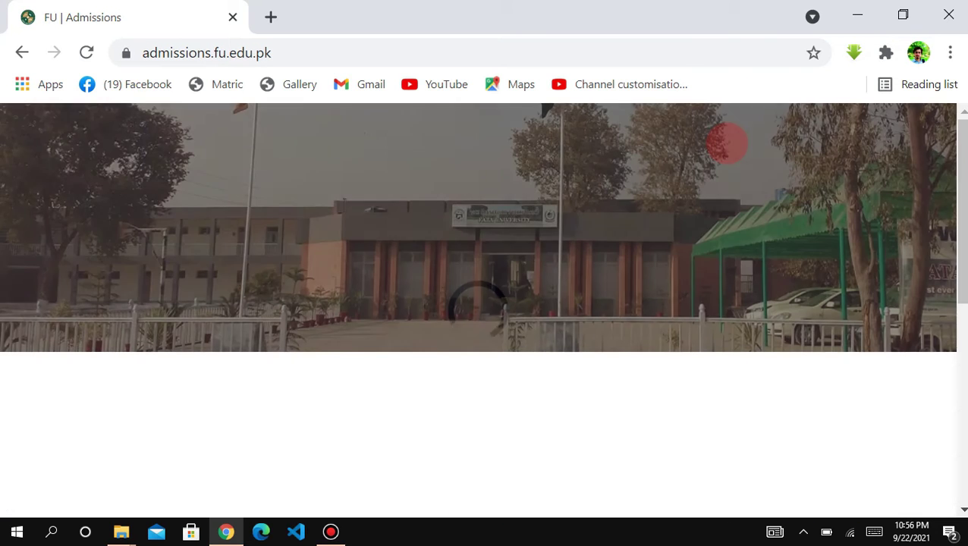
scroll(726, 142, down, 2)
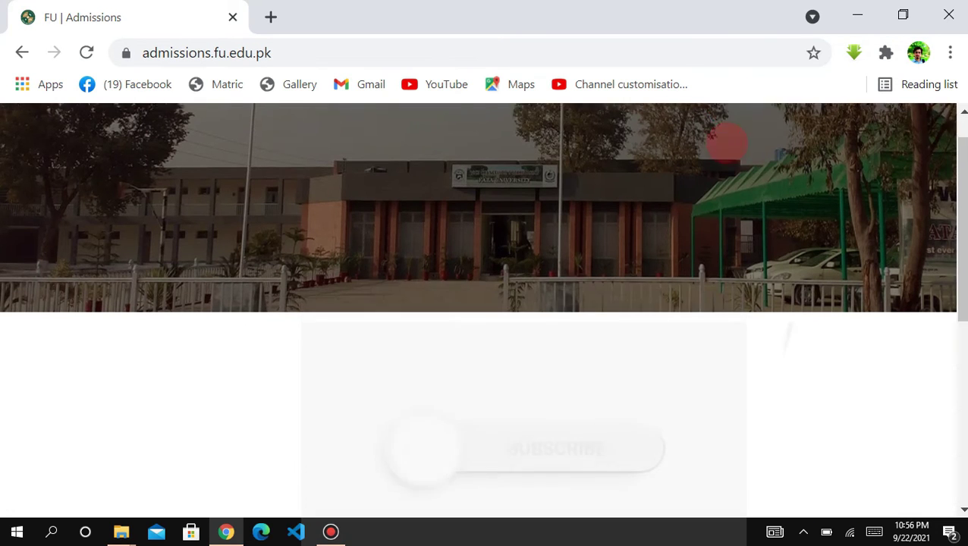
scroll(727, 142, down, 2)
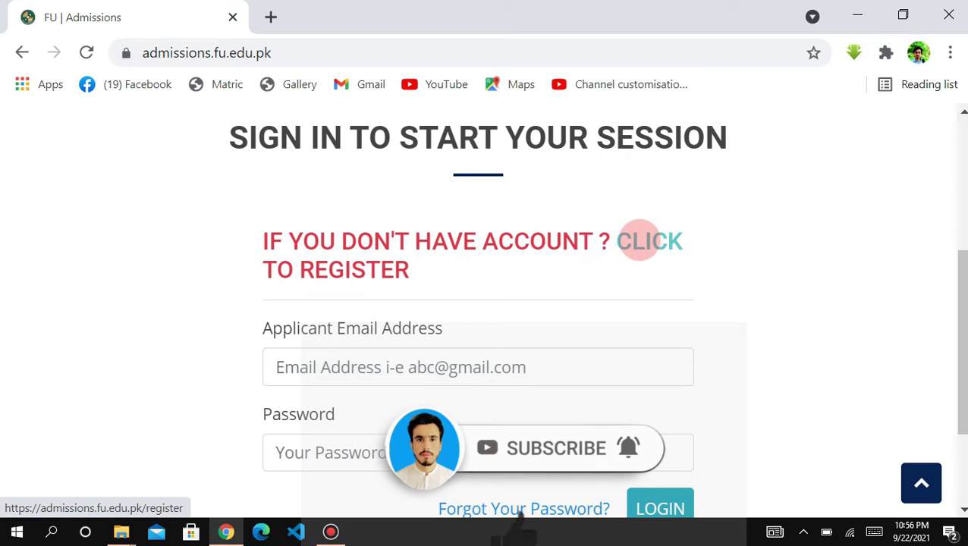
click(639, 237)
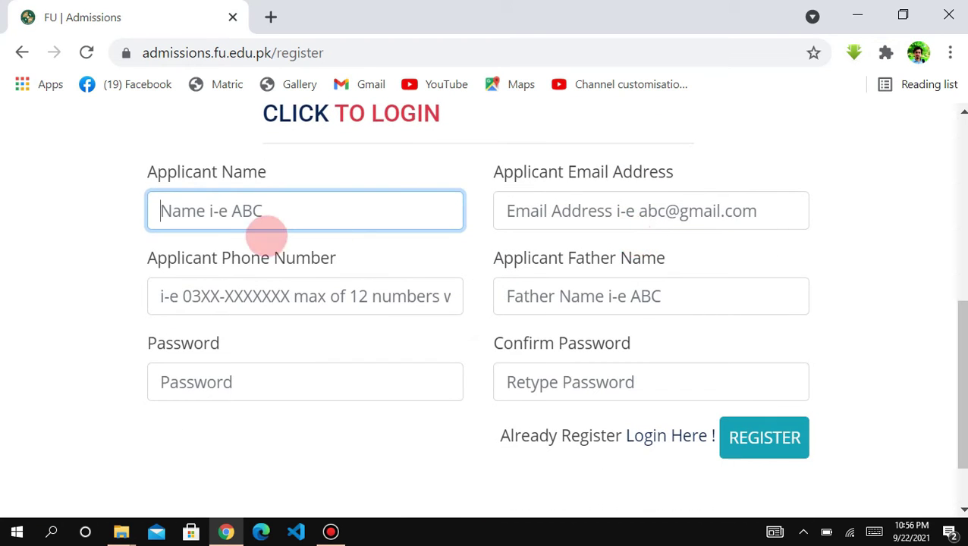
Step: Fill in the applicant's name and e-mail address on the registration form
click(274, 219)
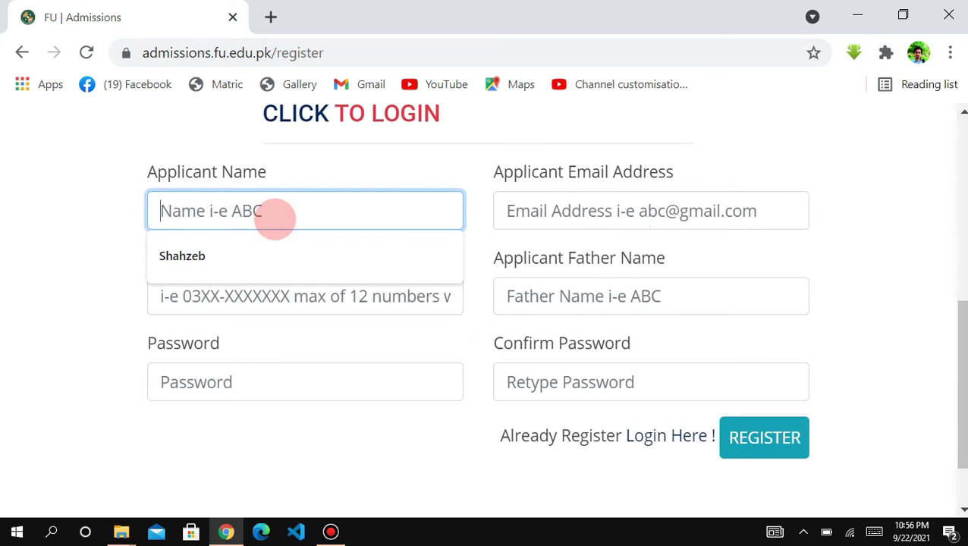
text(Afridi)
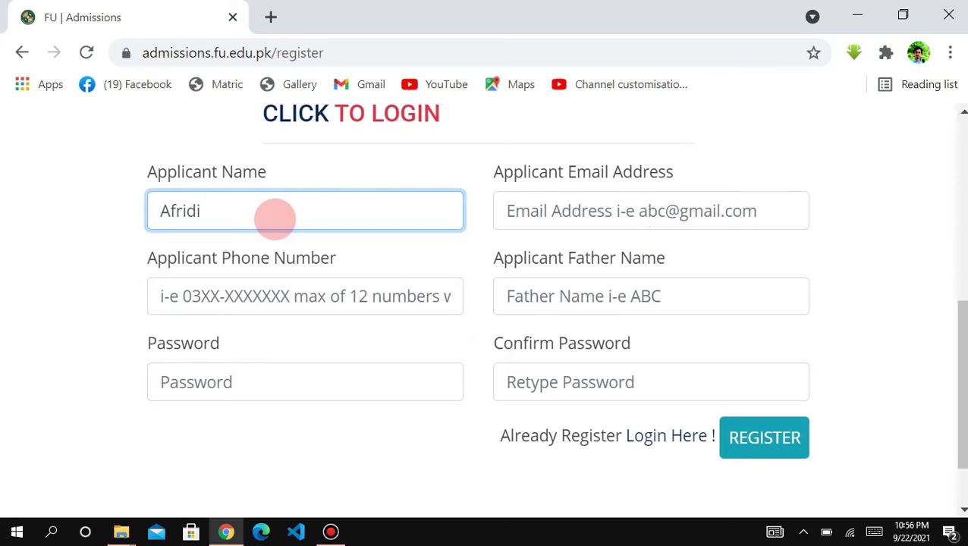
click(548, 217)
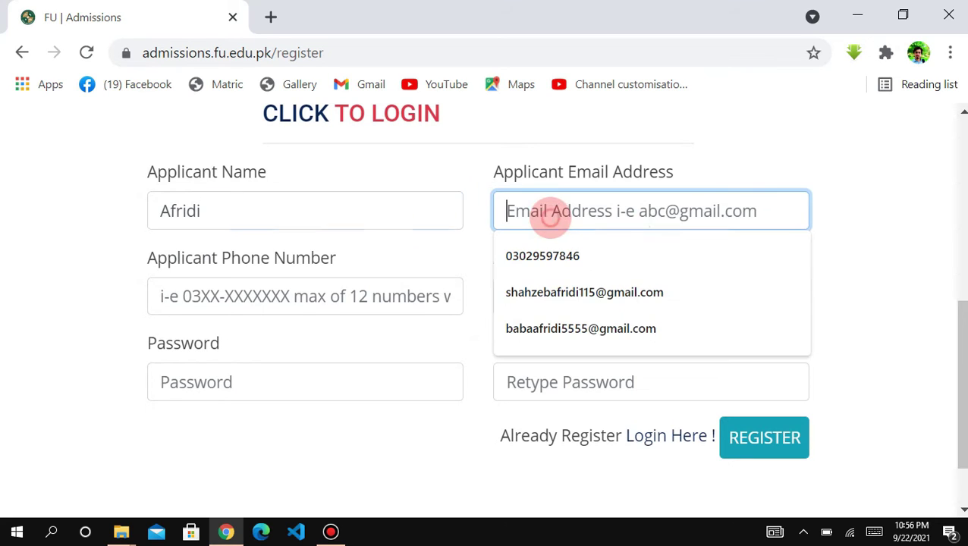
click(551, 329)
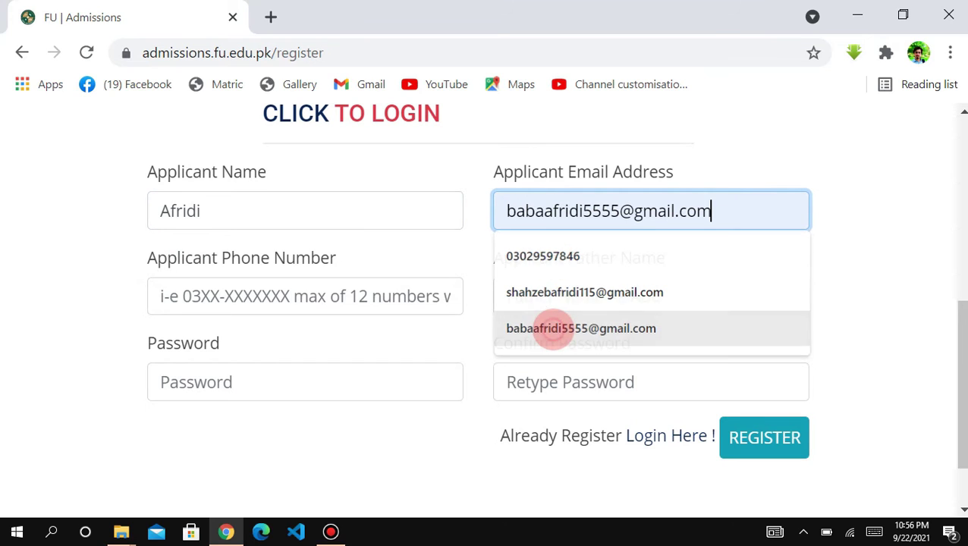
Step: Enter the applicant's phone number and father's name on the registration form
click(288, 296)
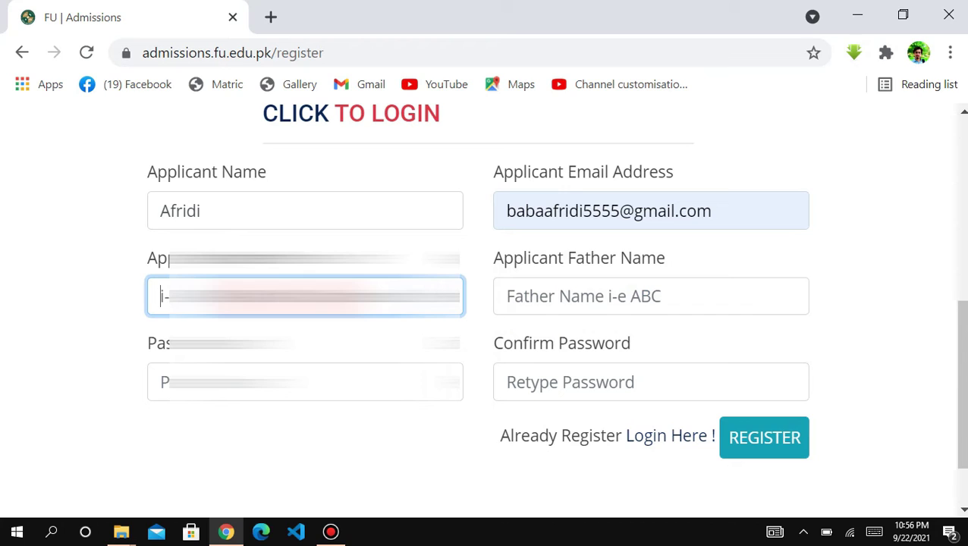
text(0)
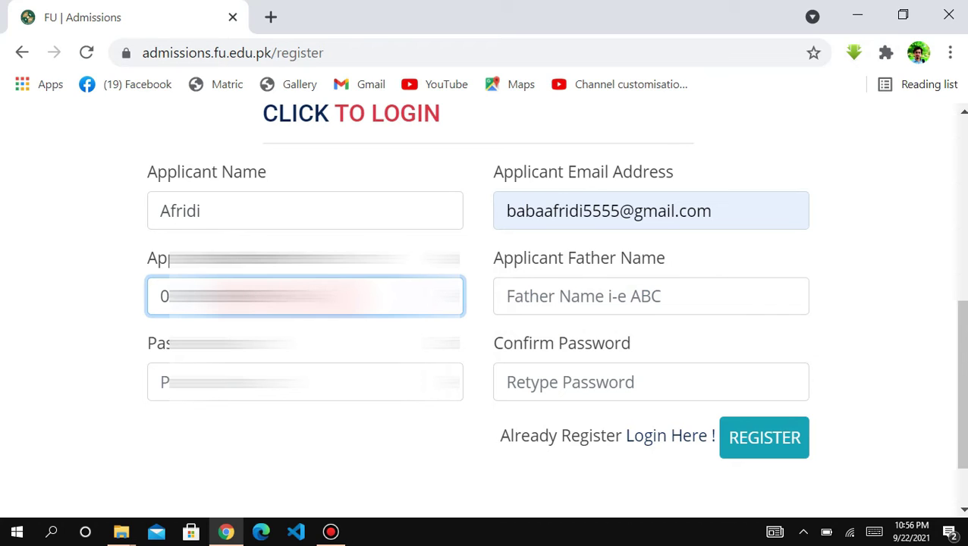
click(578, 303)
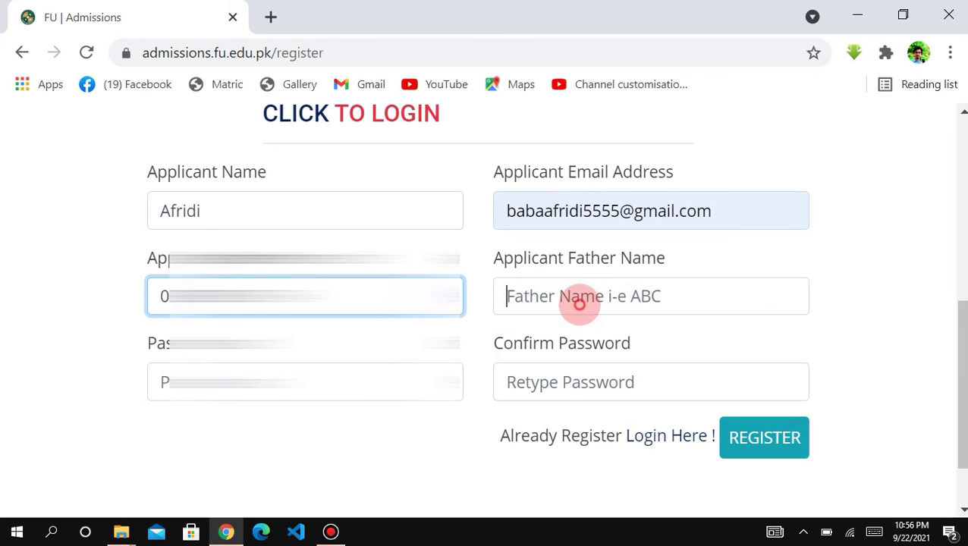
text(baba)
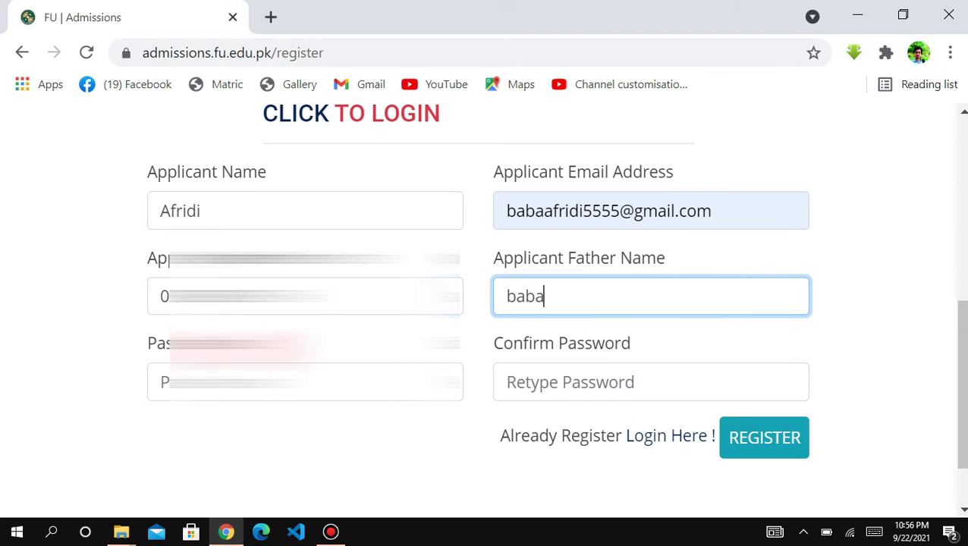
Step: Enter and confirm the account password and submit the registration, declining to save the password in the browser
click(238, 388)
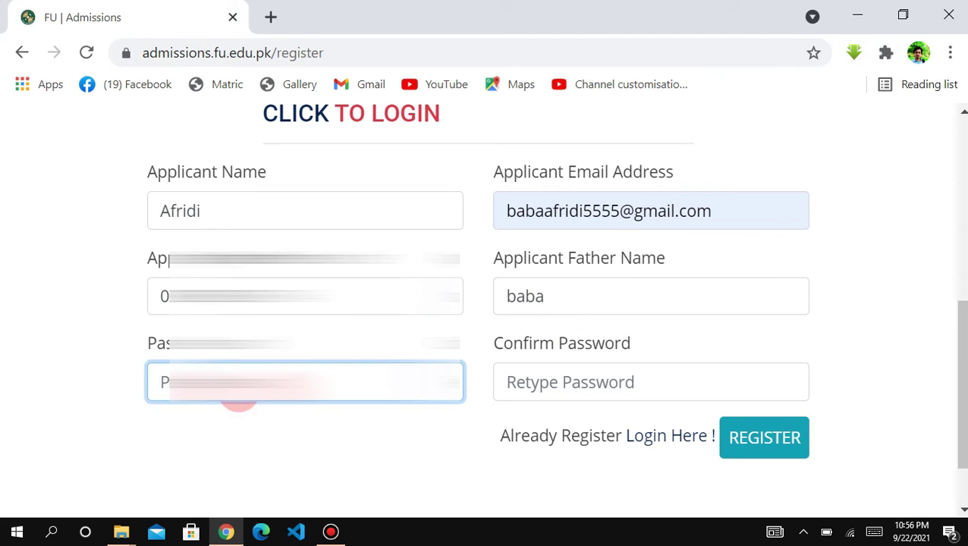
text(a)
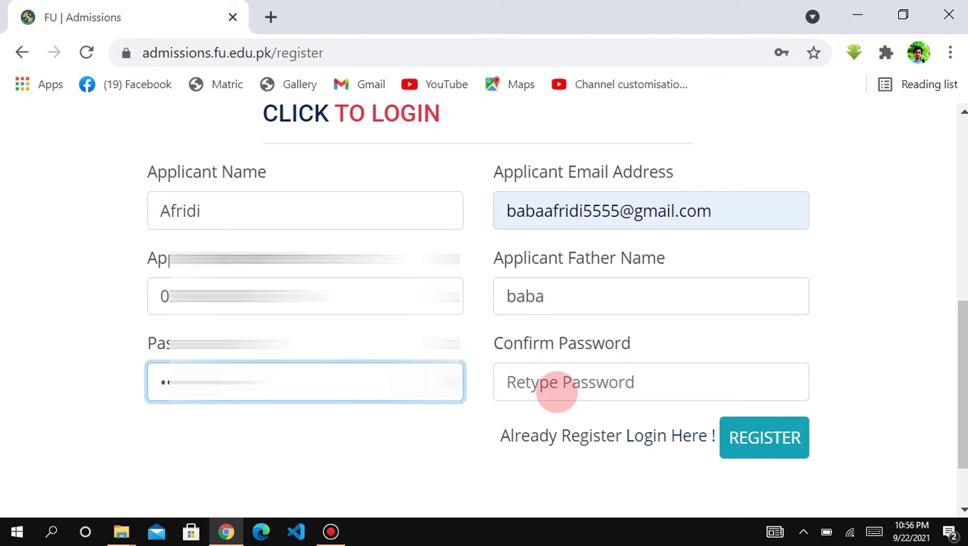
click(563, 382)
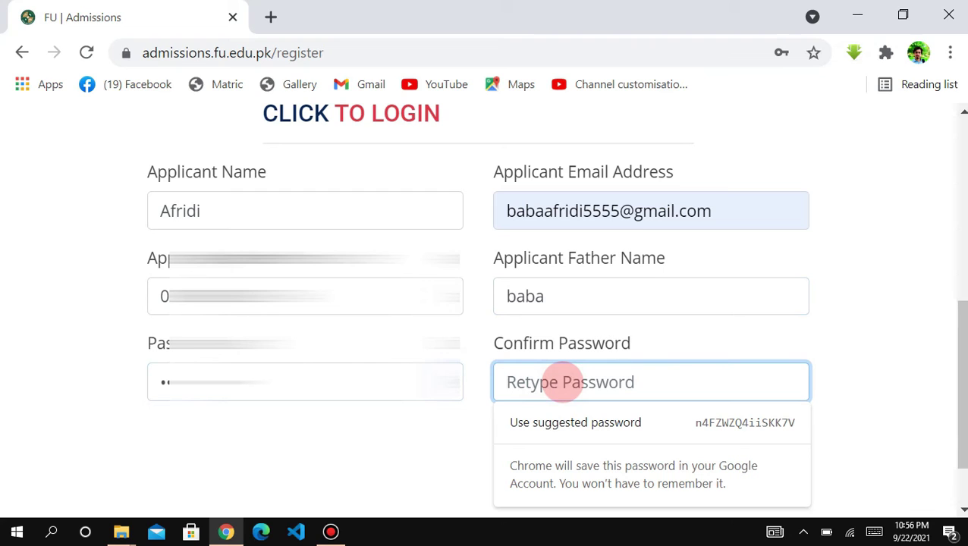
text(aaaaaa)
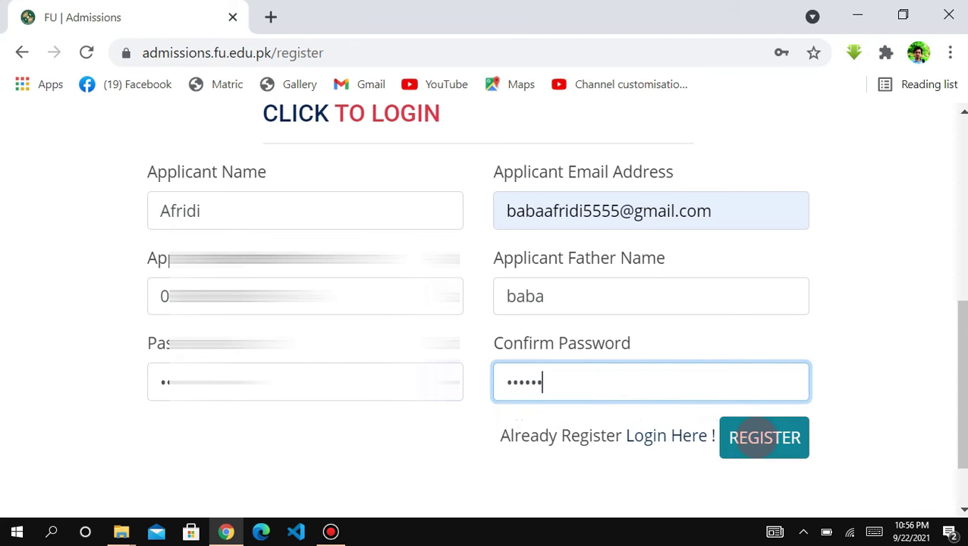
click(757, 438)
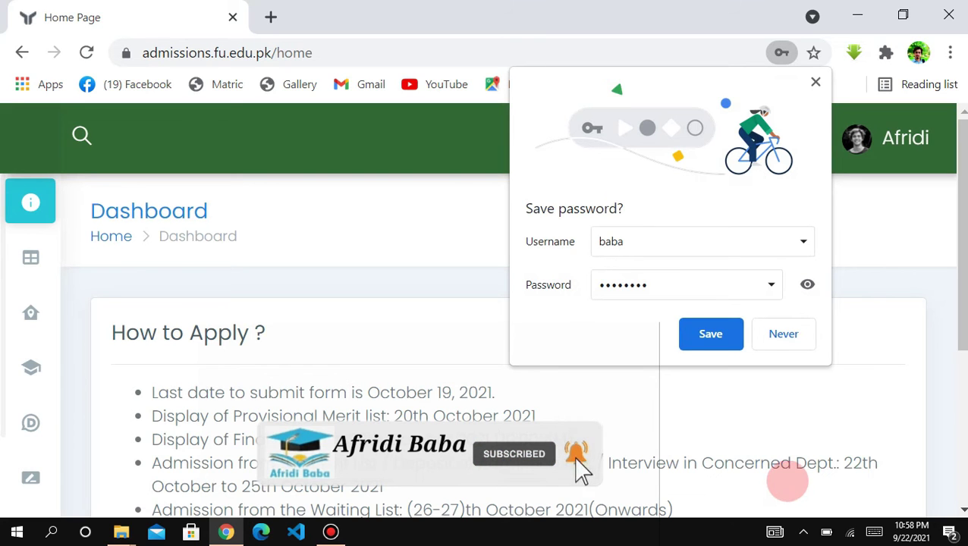
click(784, 334)
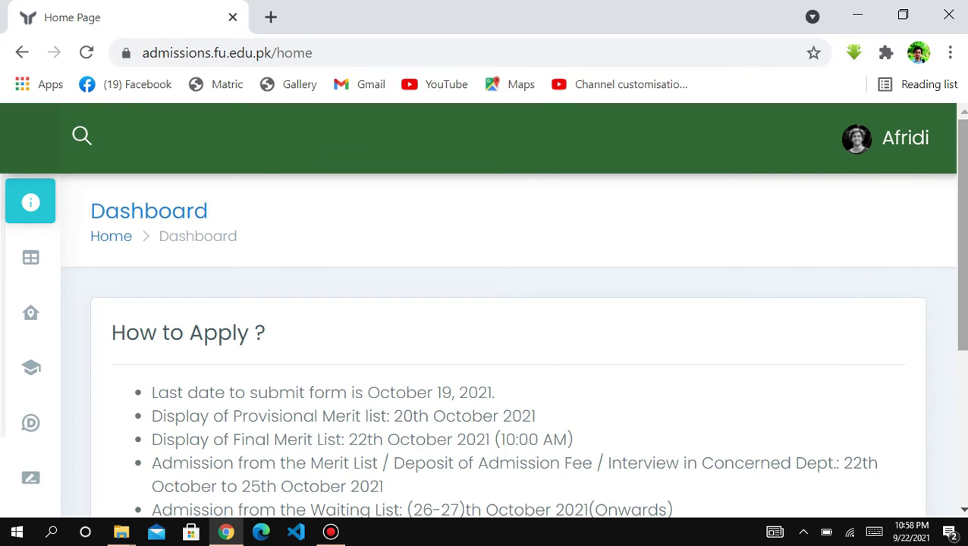
Step: Read the How to Apply dates and notes on the dashboard and open the Personal Information form
drag(958, 227, 958, 282)
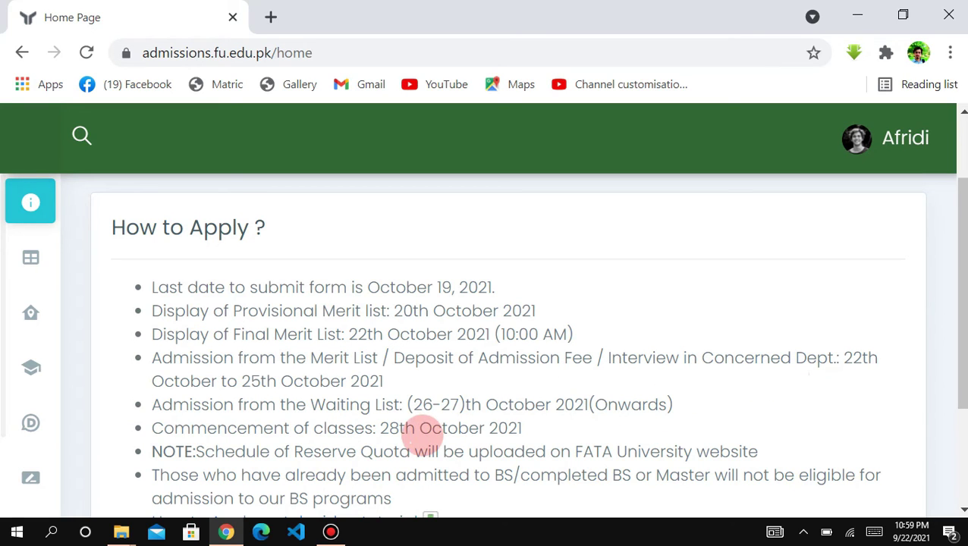
scroll(429, 439, down, 2)
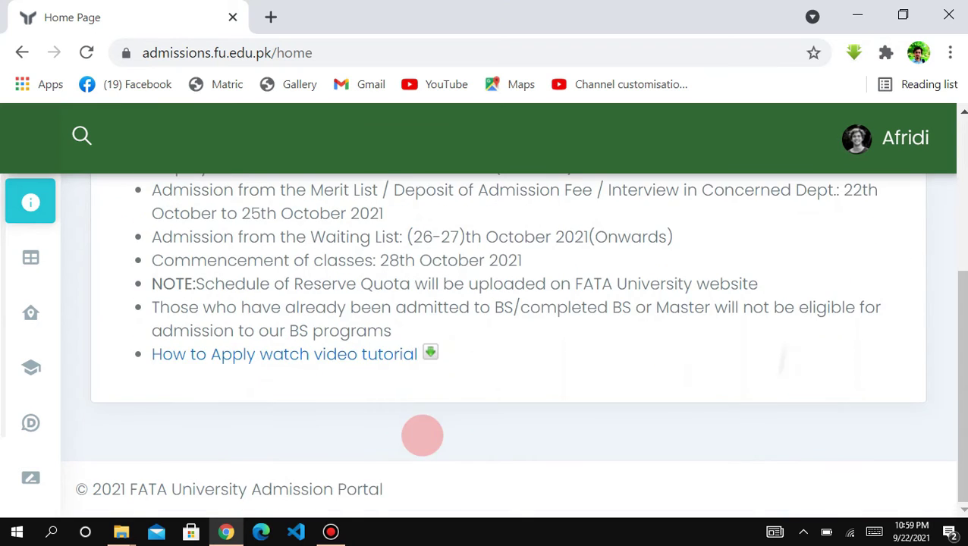
scroll(423, 435, up, 2)
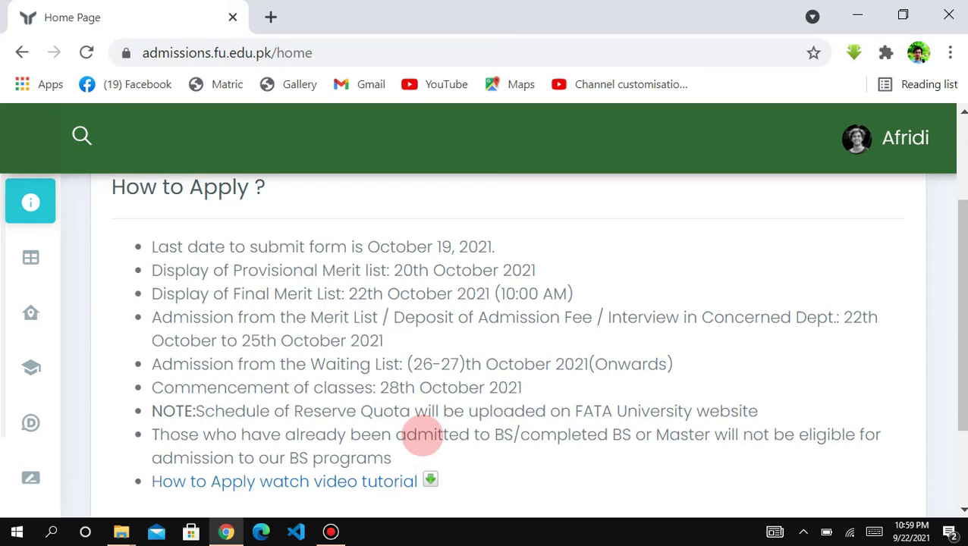
scroll(422, 436, up, 2)
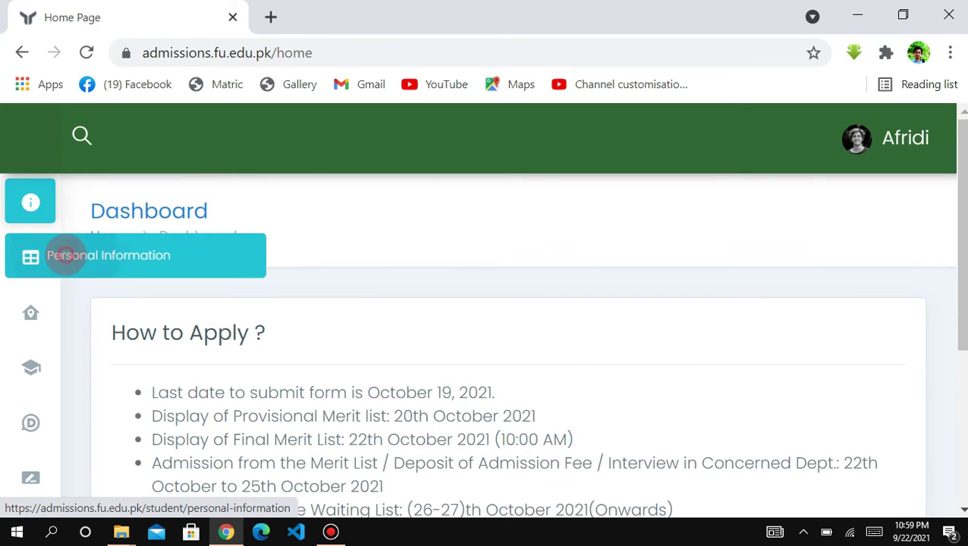
click(65, 256)
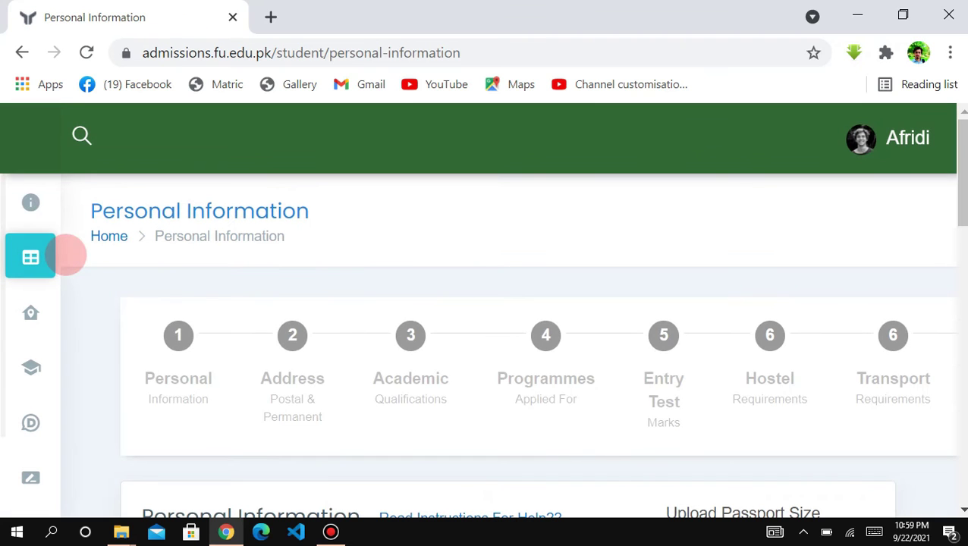
Step: Fill in the father's name on the Personal Information form using the previously entered suggestion
scroll(65, 256, down, 2)
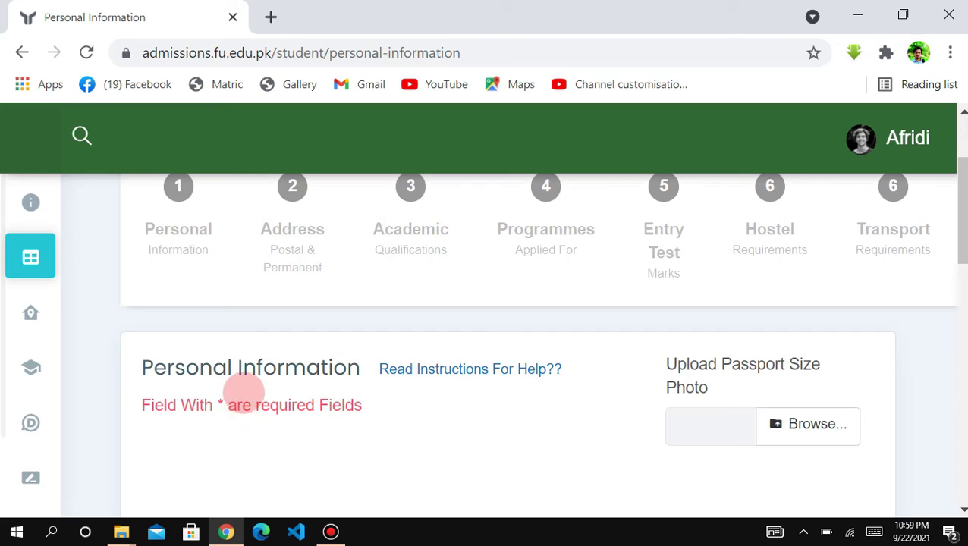
scroll(475, 416, down, 3)
click(277, 398)
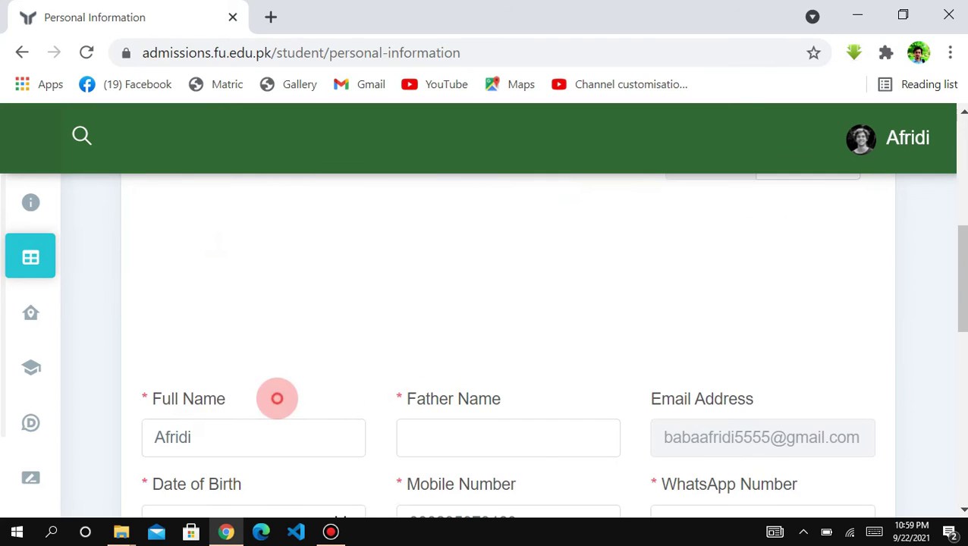
click(471, 425)
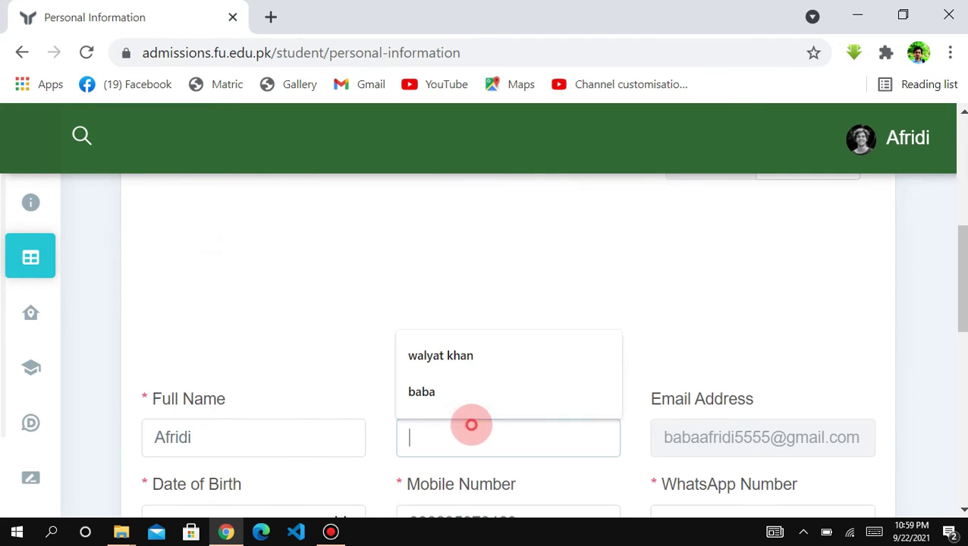
click(467, 392)
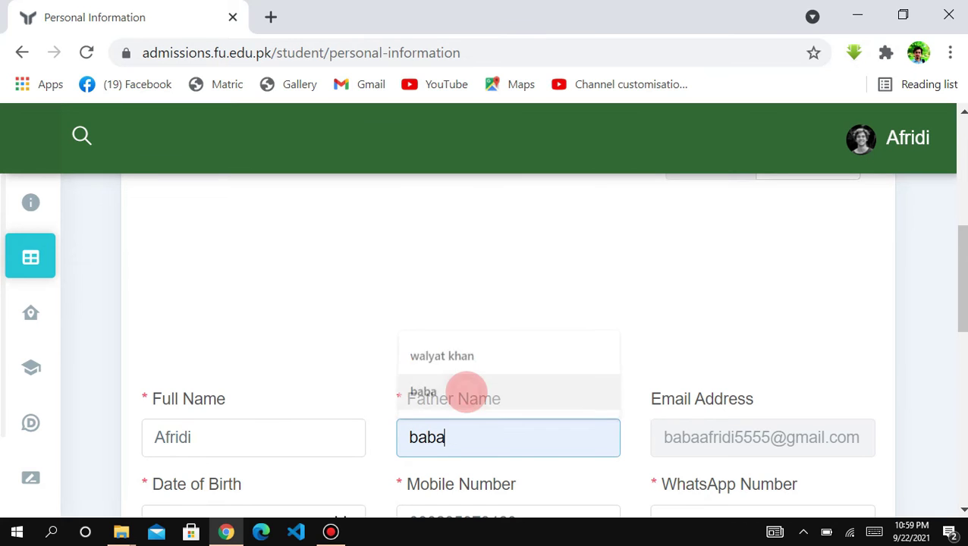
Step: Enter the applicant's date of birth on the Personal Information form
scroll(732, 463, down, 2)
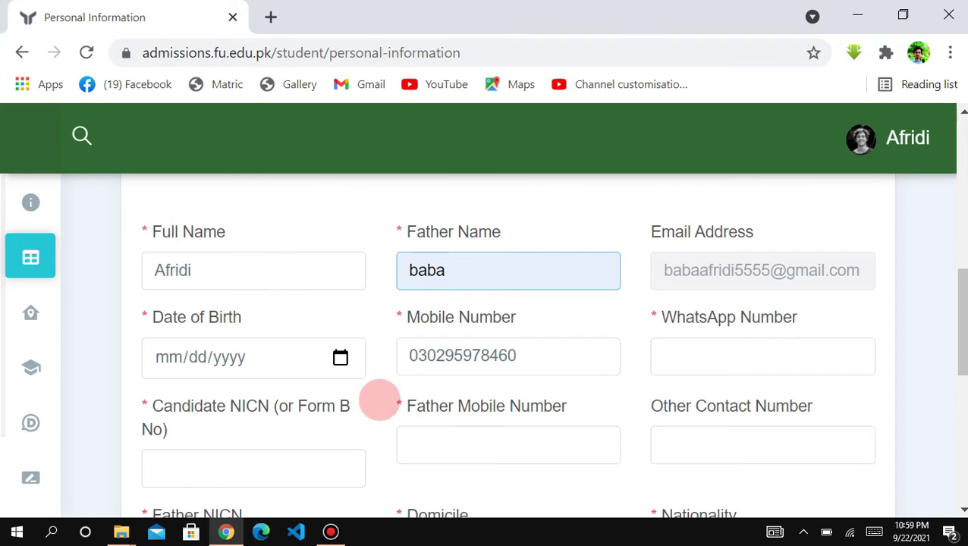
click(208, 340)
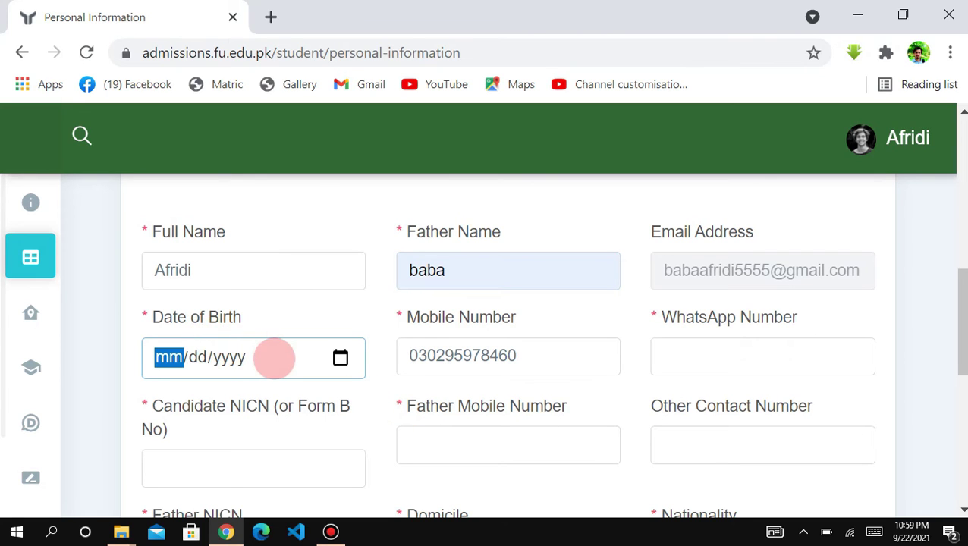
text(02/23/000)
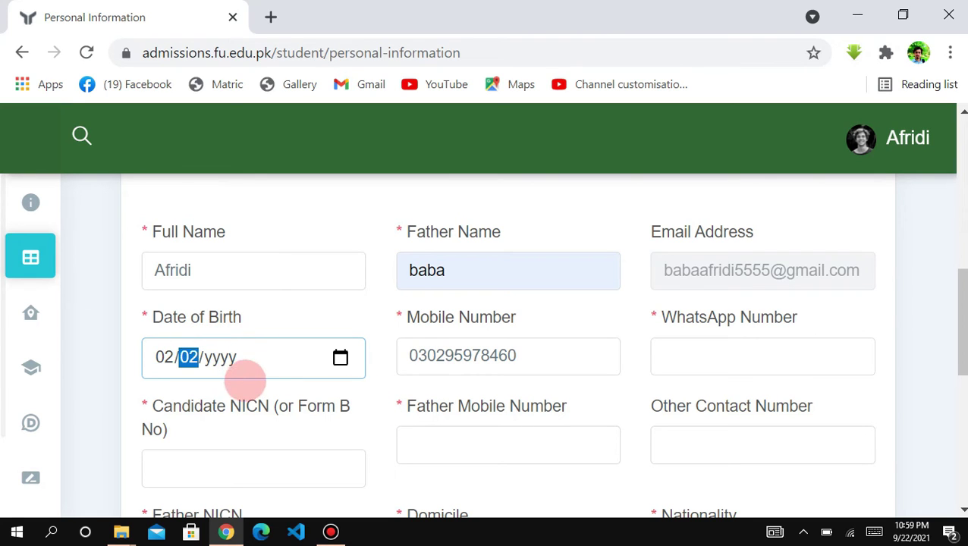
text(3)
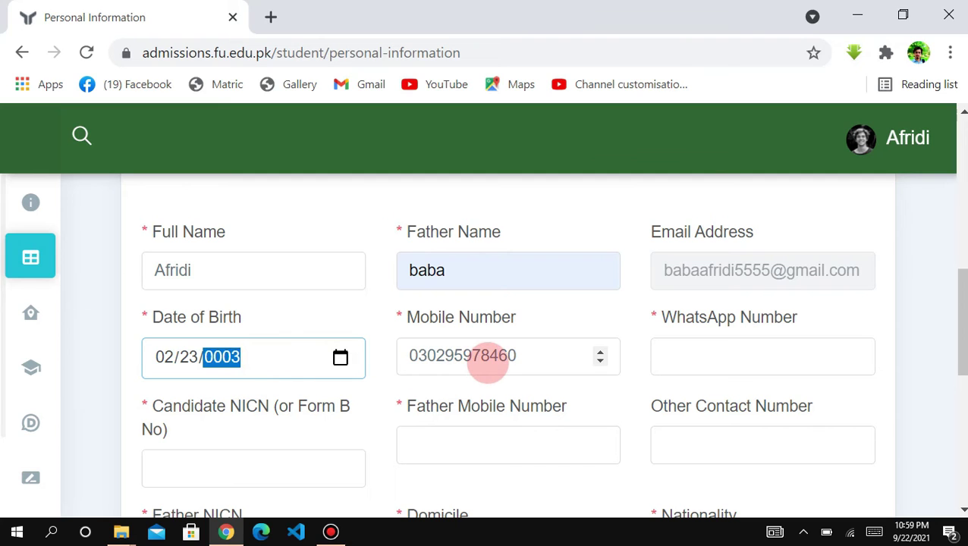
click(489, 360)
click(745, 354)
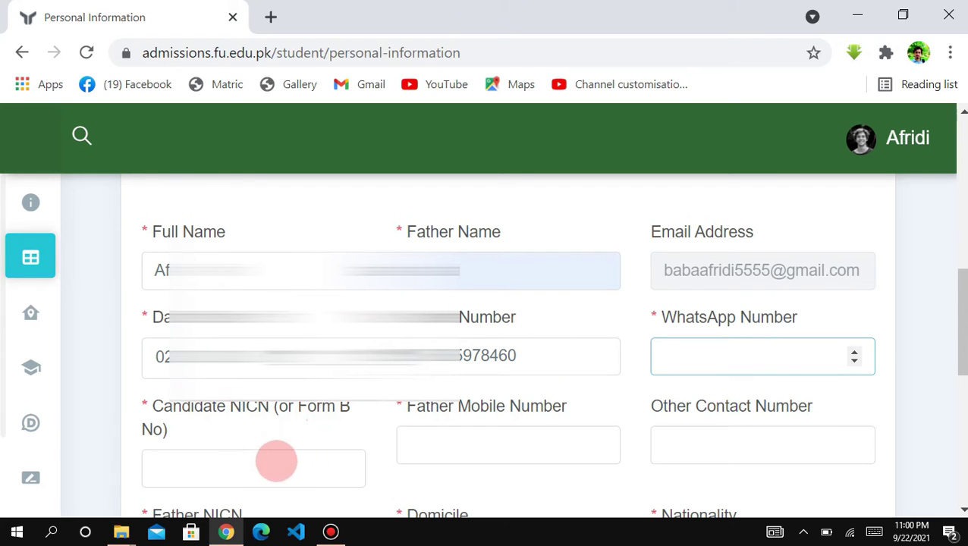
click(286, 474)
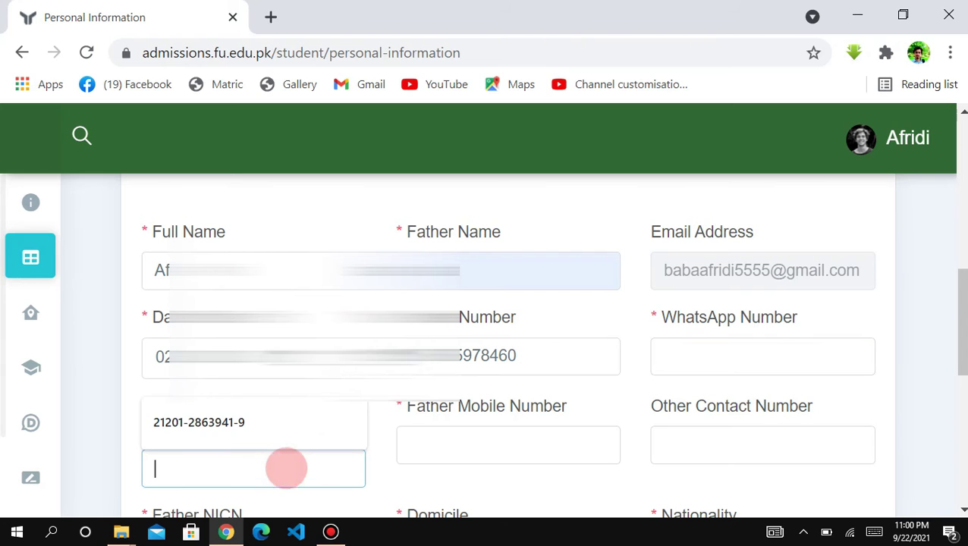
click(243, 365)
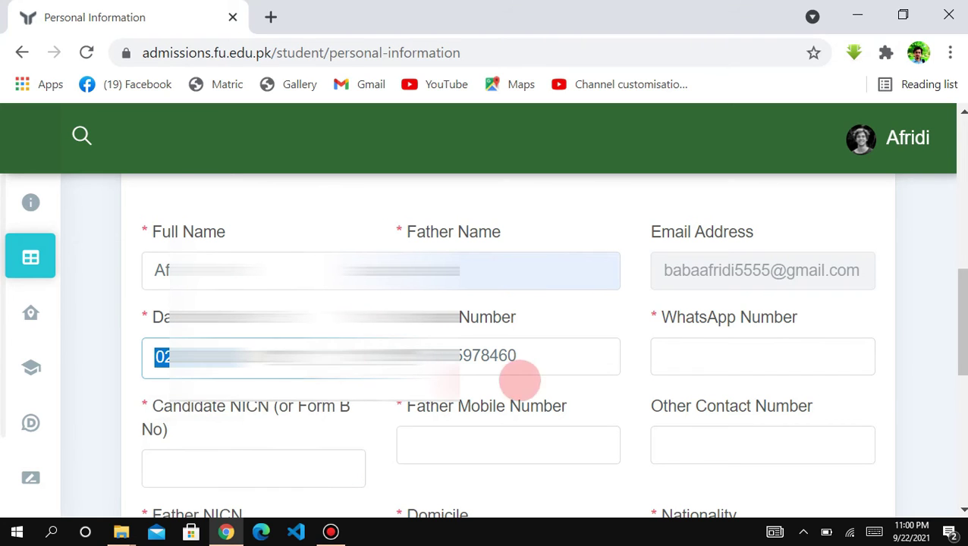
click(520, 455)
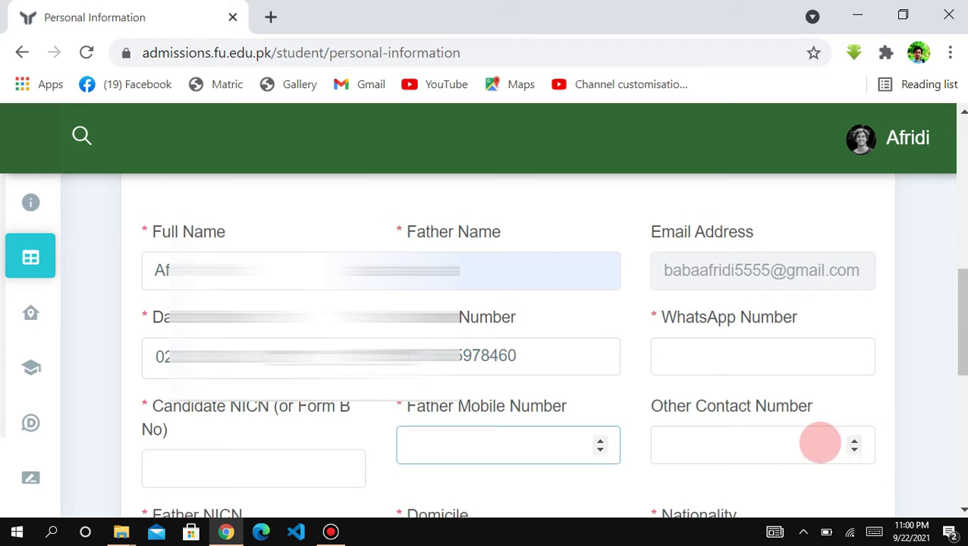
click(762, 444)
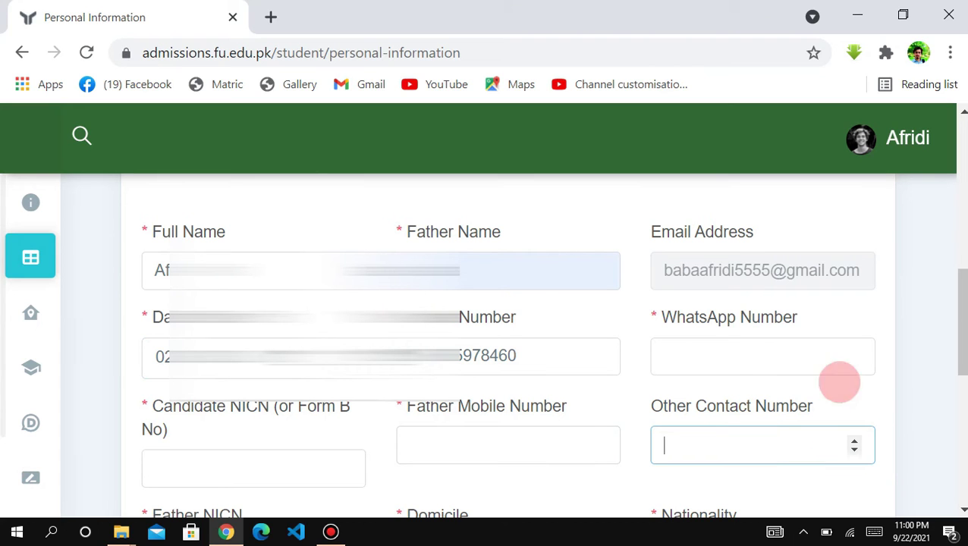
Step: Enter "p" in the Nationality field and move to the Domicile field
drag(961, 311, 803, 338)
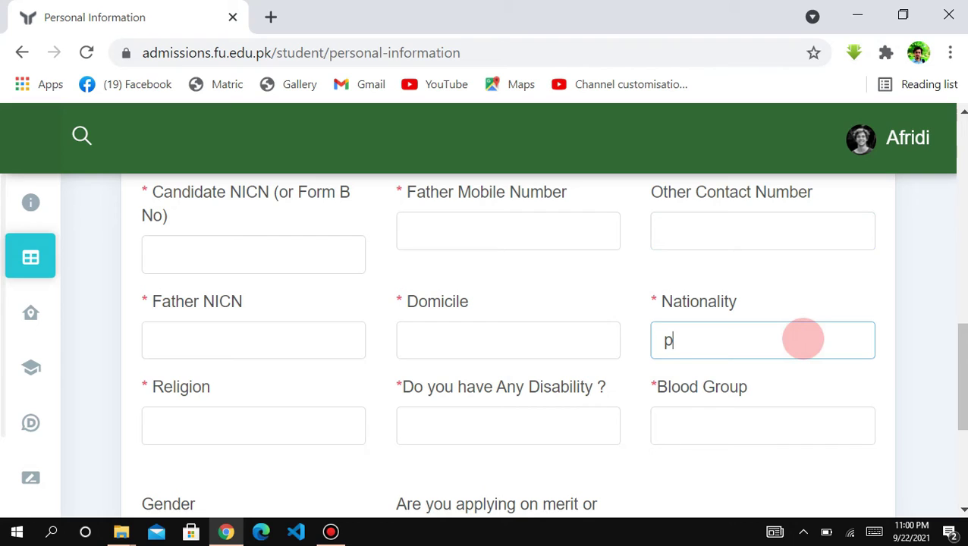
click(504, 342)
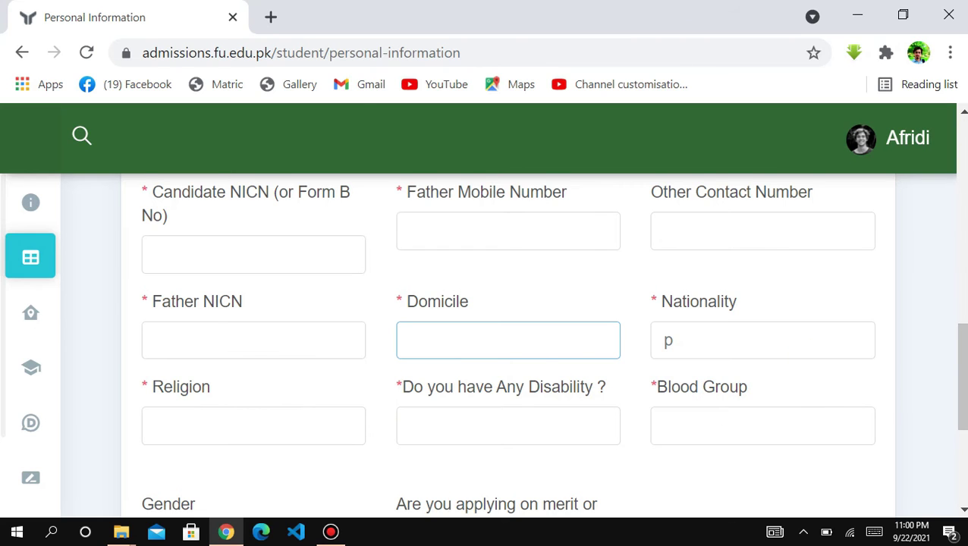
Step: Set the gender to Male and the merit or reserved seats option to Quota, and try to save the form and continue
scroll(486, 342, down, 4)
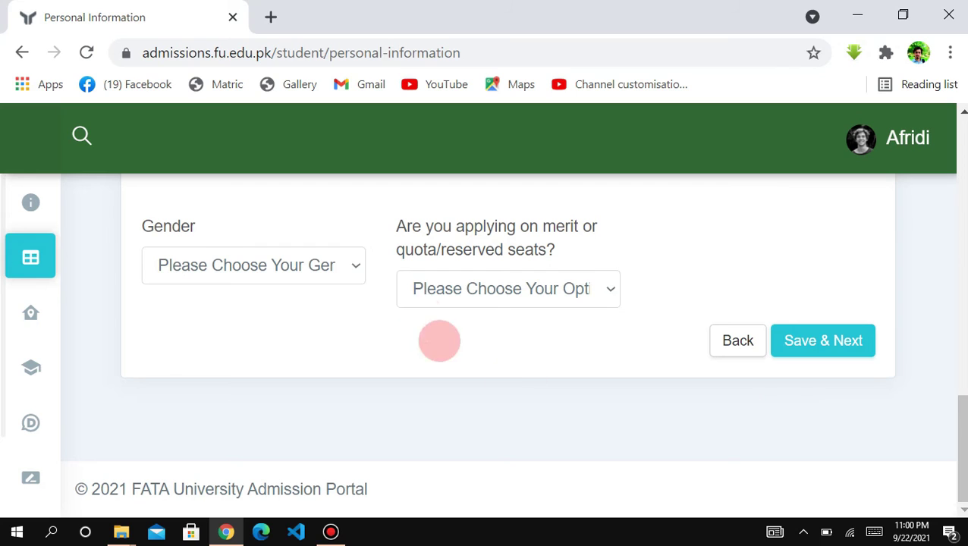
click(351, 265)
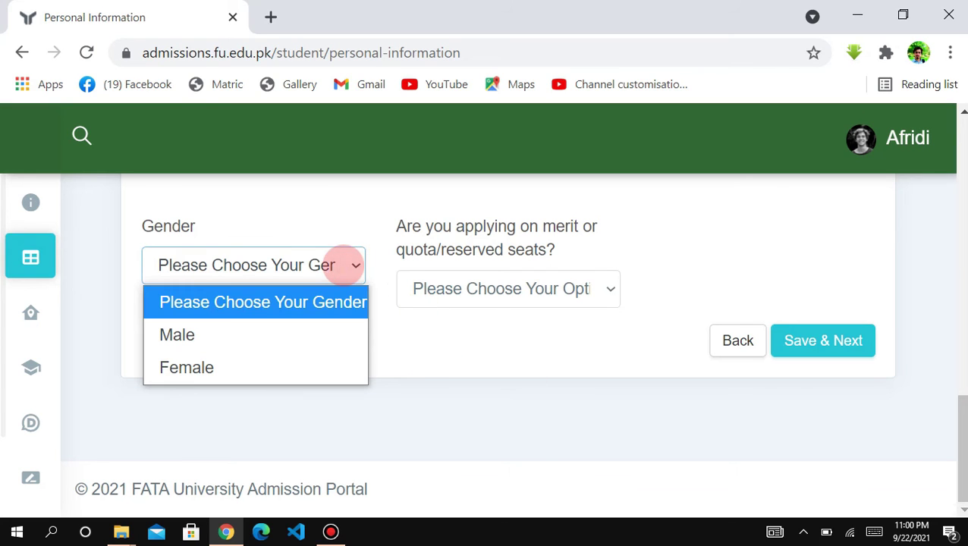
click(265, 330)
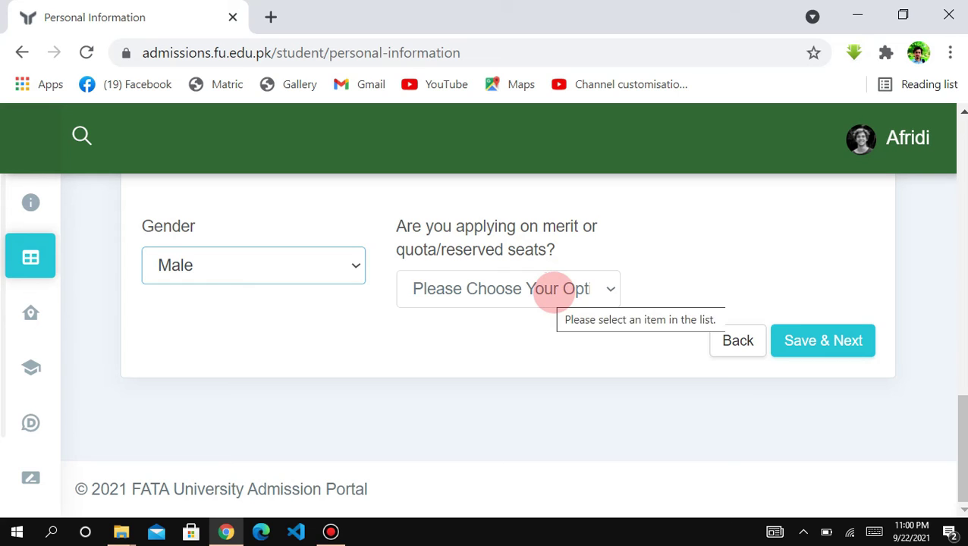
click(548, 292)
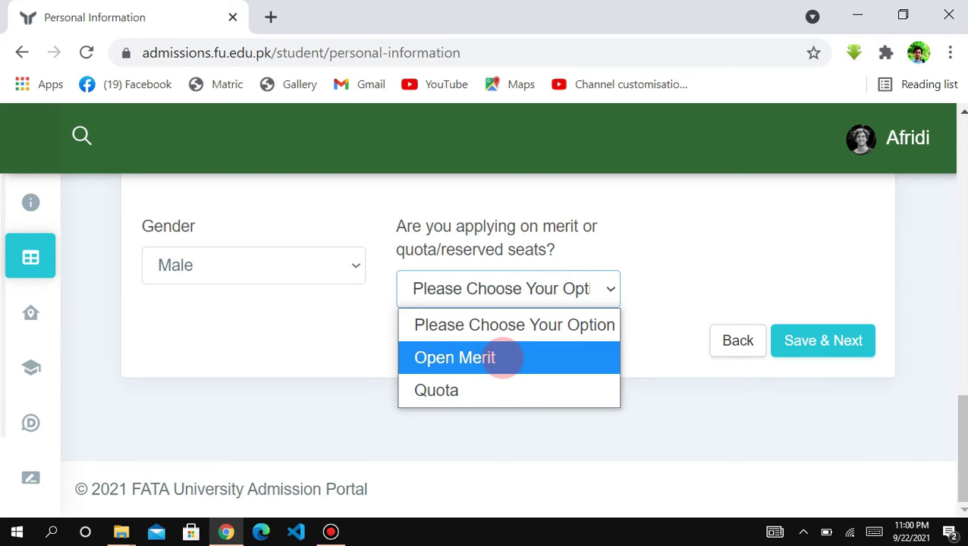
click(503, 392)
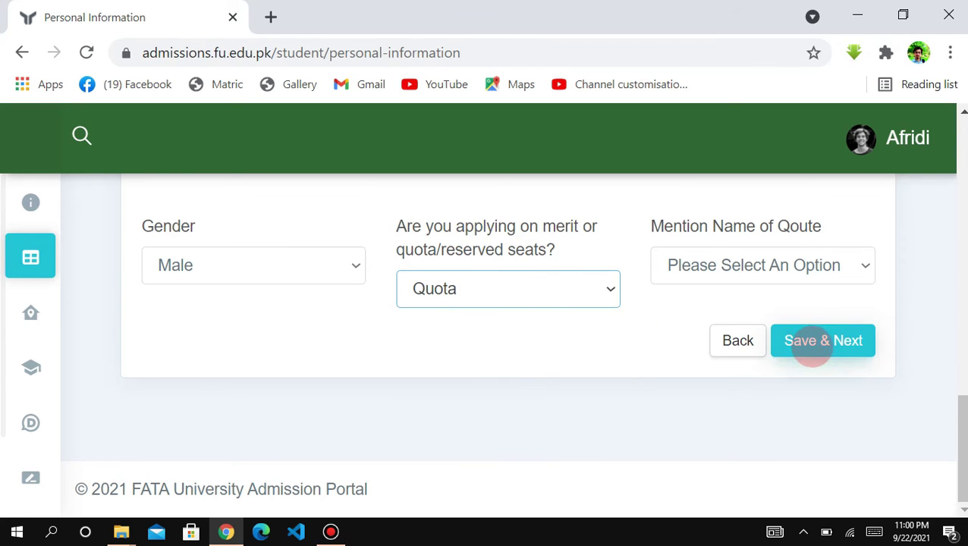
click(812, 345)
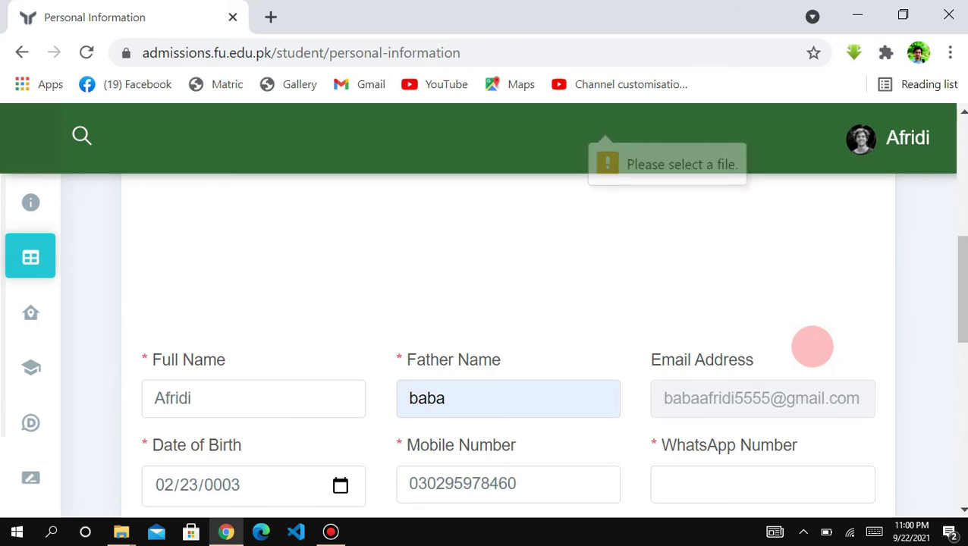
Step: Review the Personal Information form, covering the application stages, passport photo upload, required fields and quota selection
drag(958, 335, 960, 262)
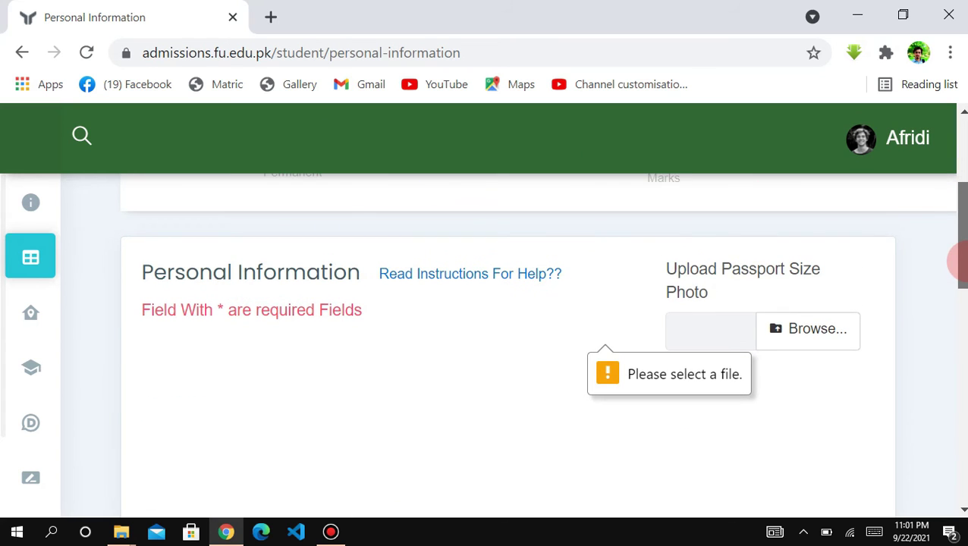
scroll(960, 261, down, 5)
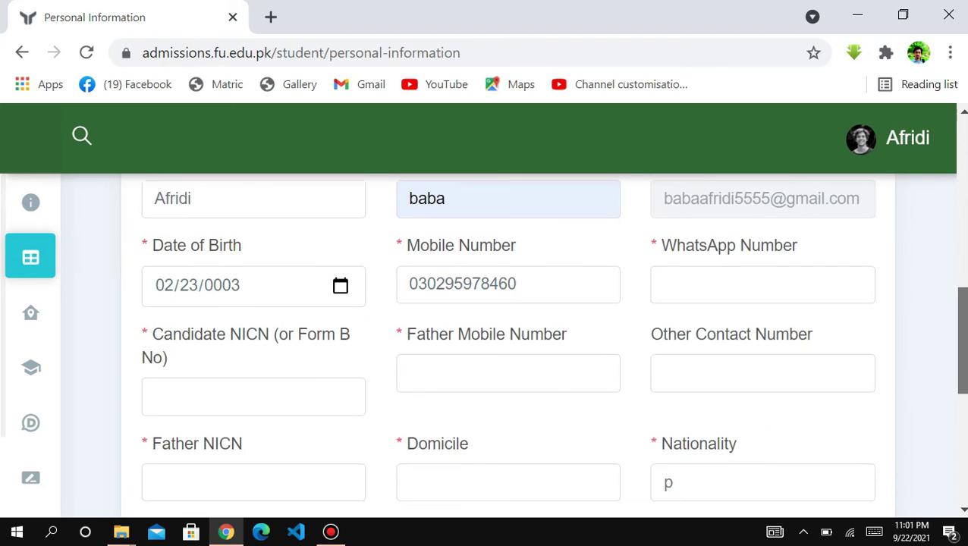
scroll(508, 341, down, 6)
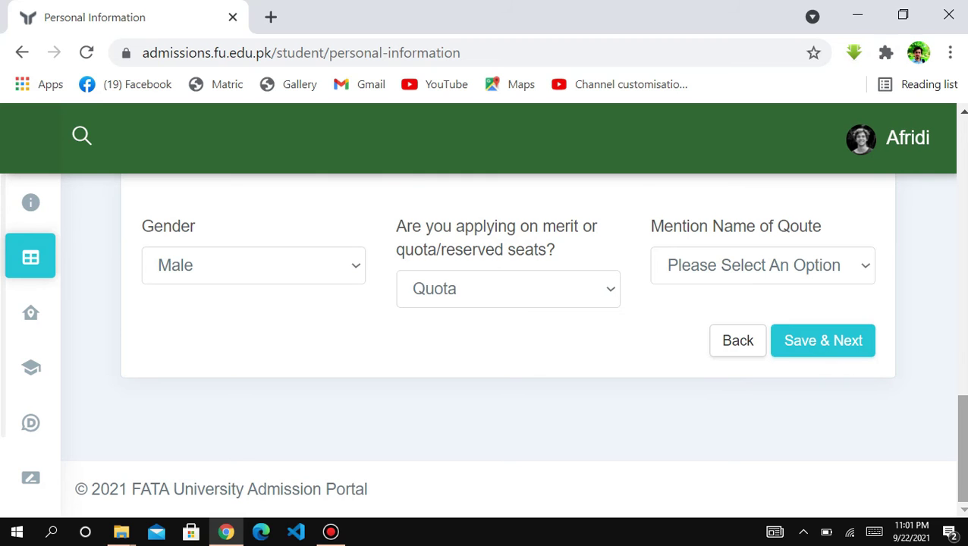
scroll(508, 345, up, 10)
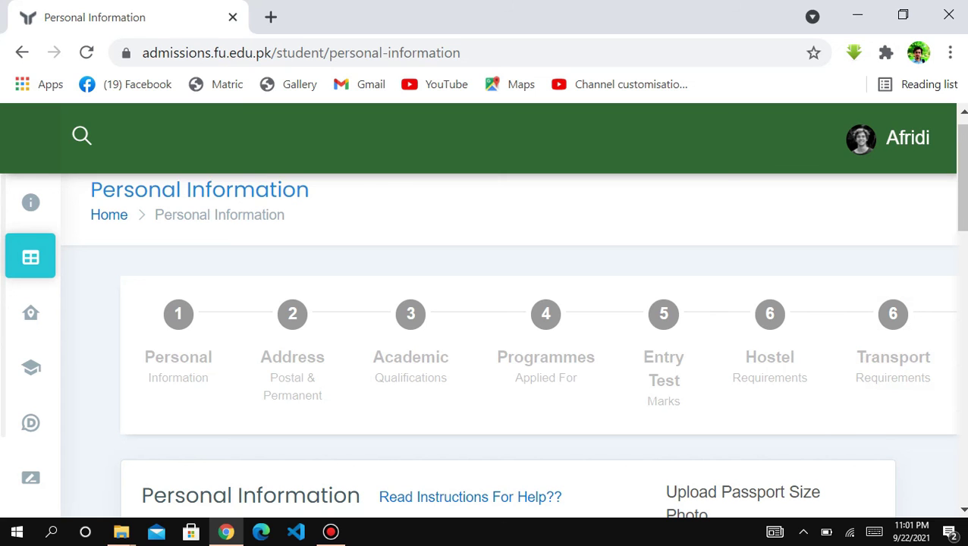
scroll(961, 177, down, 6)
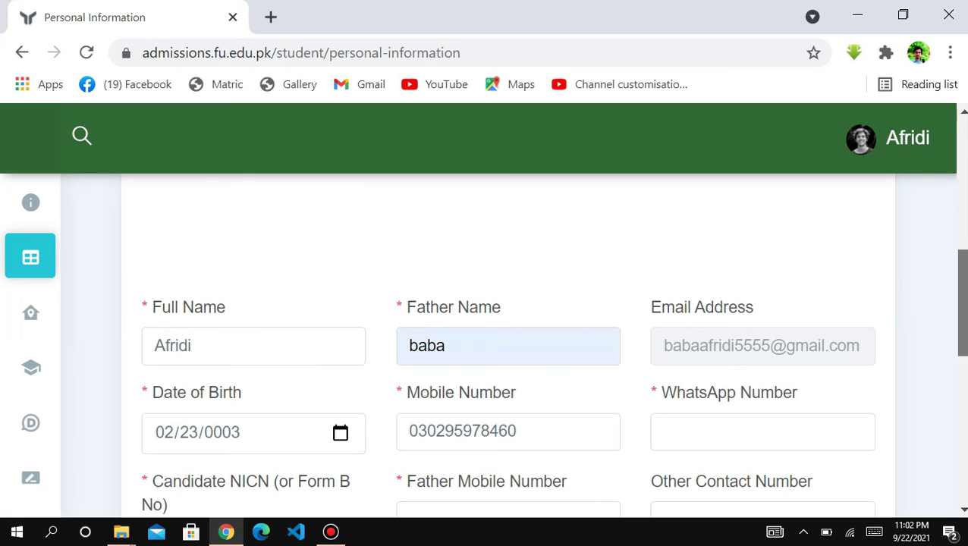
click(961, 144)
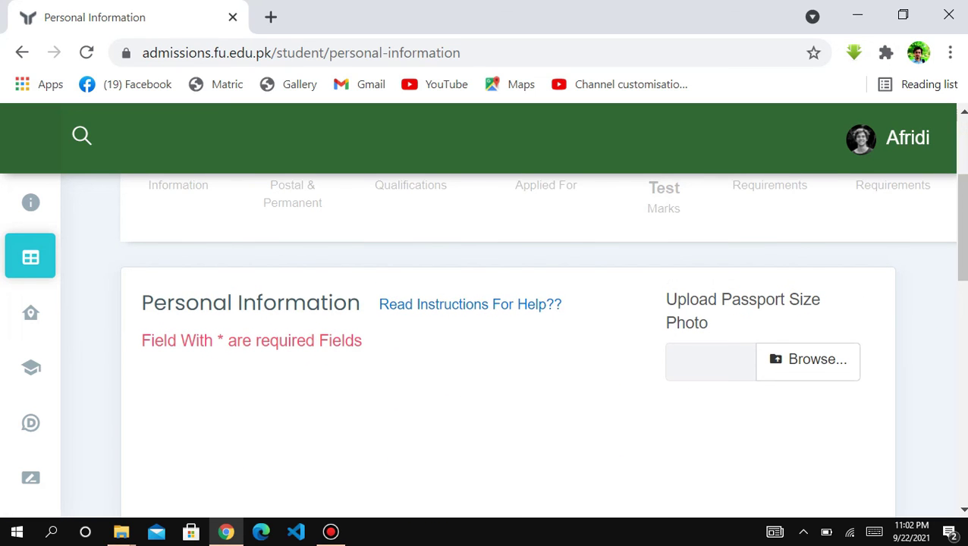
drag(960, 228, 961, 456)
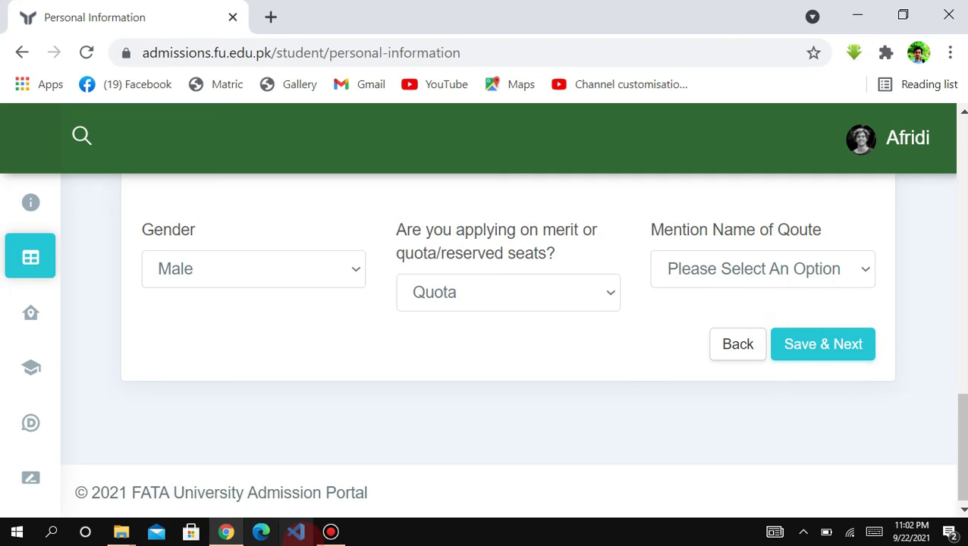
click(331, 532)
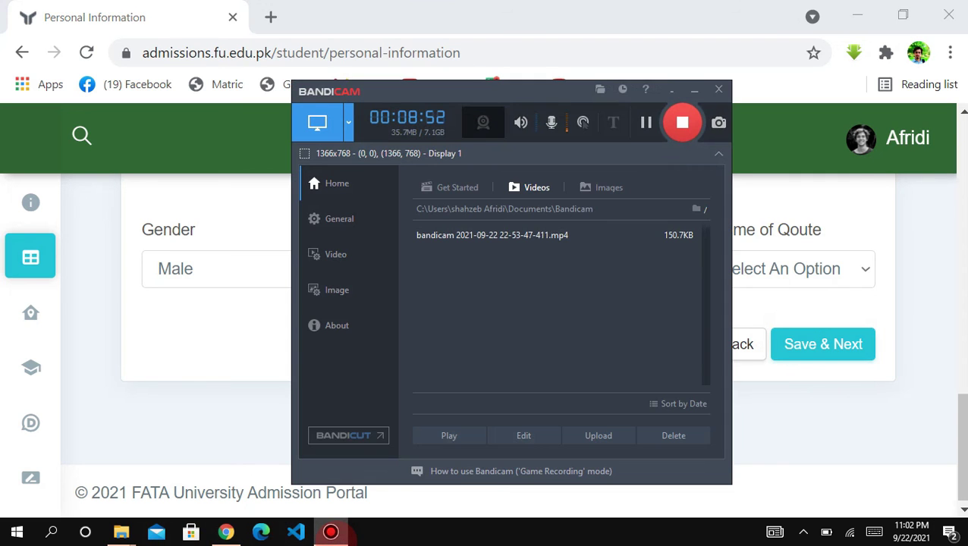